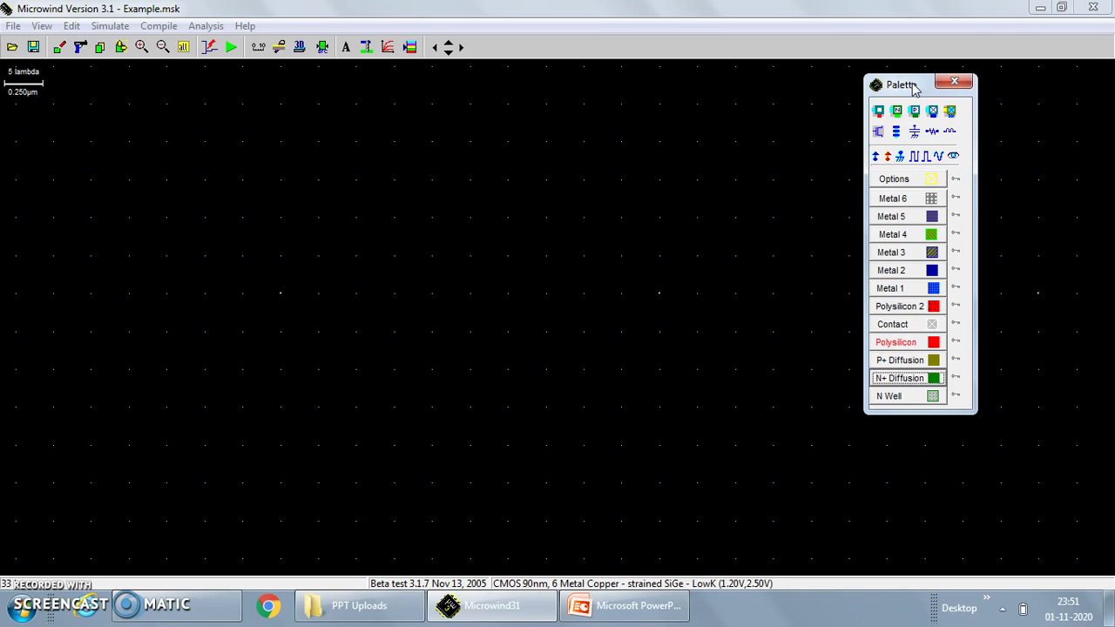
# - Generate a two-finger low-leakage pMOS, 0.500 µm wide and 0.100 µm long, and place it near the top of the layout
pyautogui.click(878, 132)
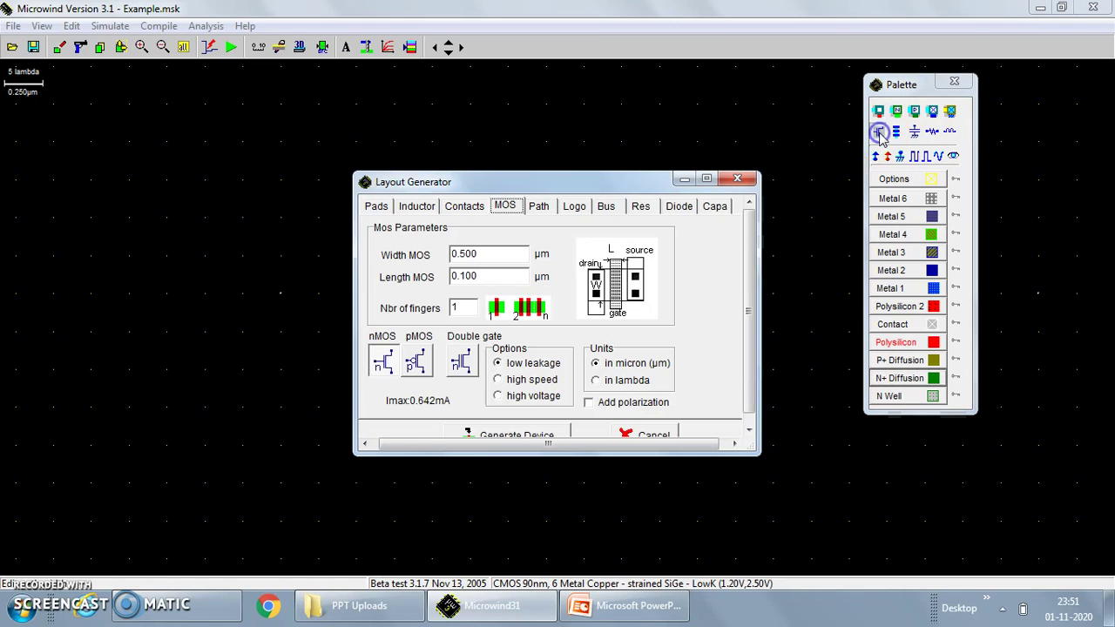
pyautogui.click(415, 361)
pyautogui.click(462, 308)
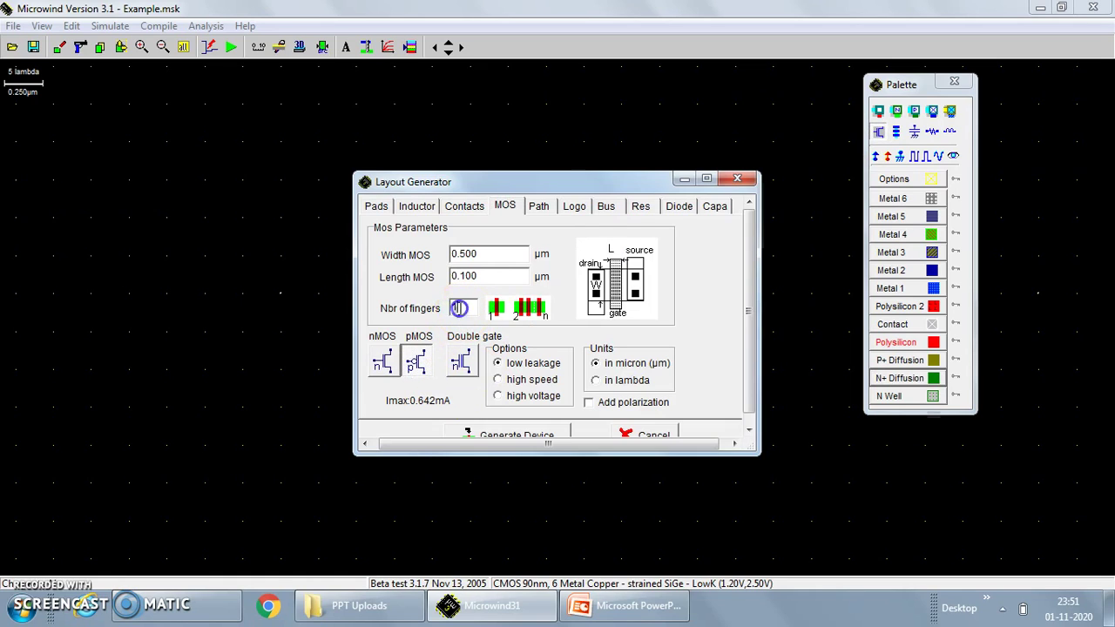
pyautogui.click(488, 254)
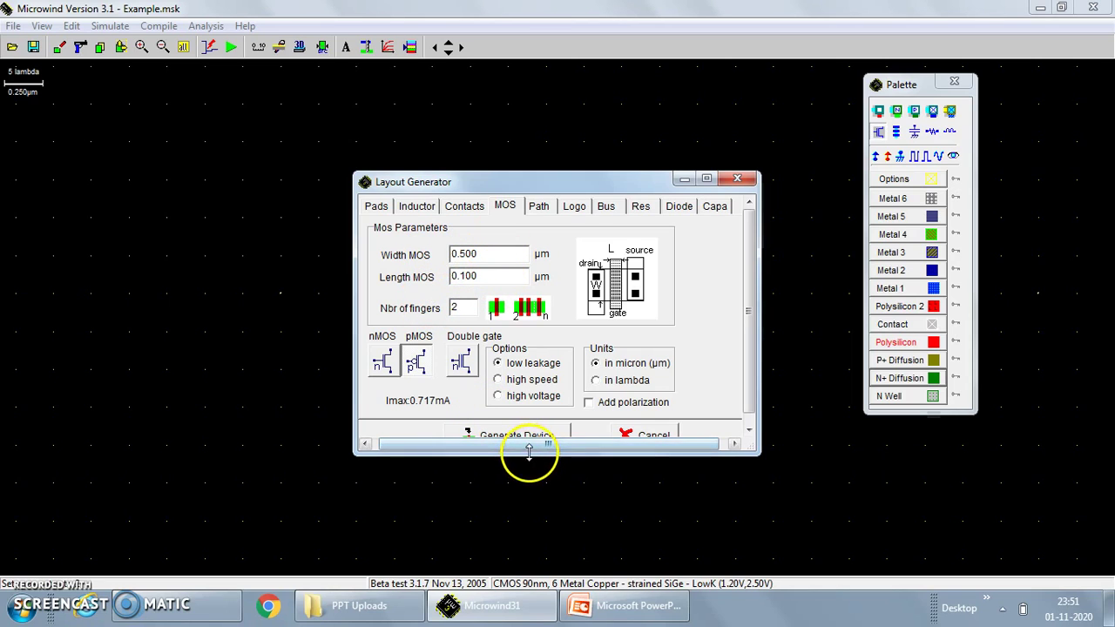
pyautogui.moveTo(528, 450); pyautogui.dragTo(523, 489)
pyautogui.click(474, 436)
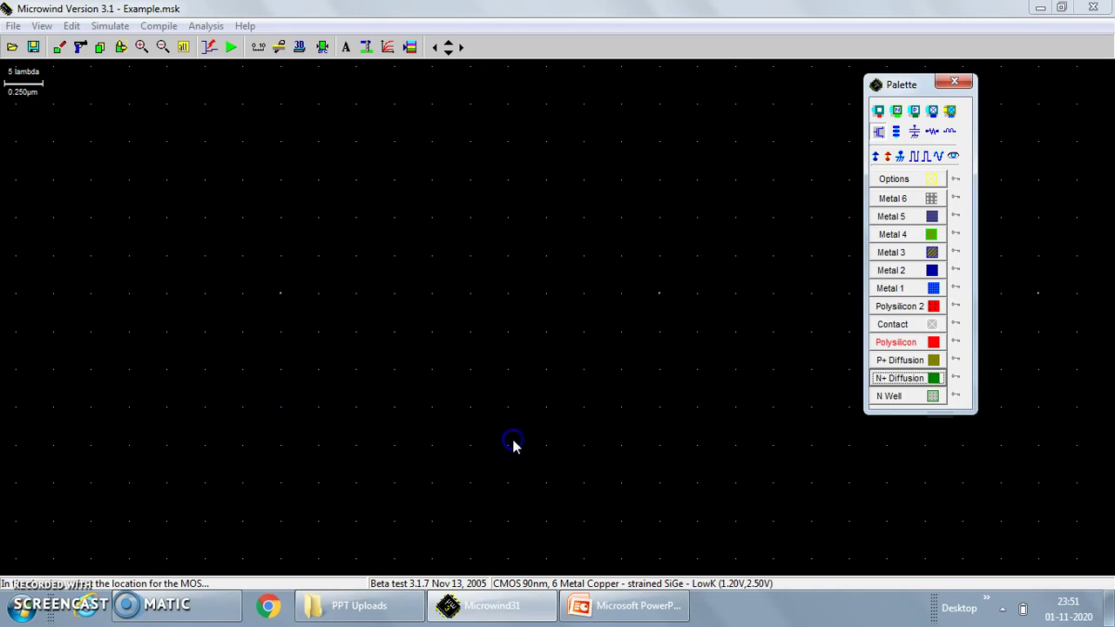
pyautogui.click(463, 126)
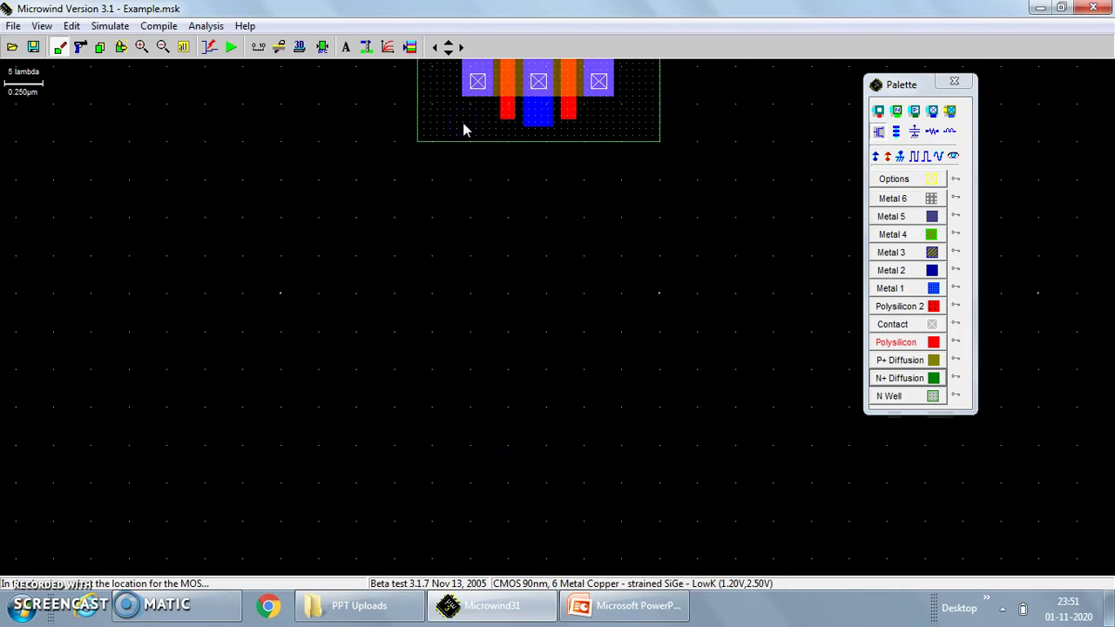
# - Move the whole pMOS with its n-well up and slightly left to leave room beneath it
pyautogui.click(448, 48)
pyautogui.click(448, 48)
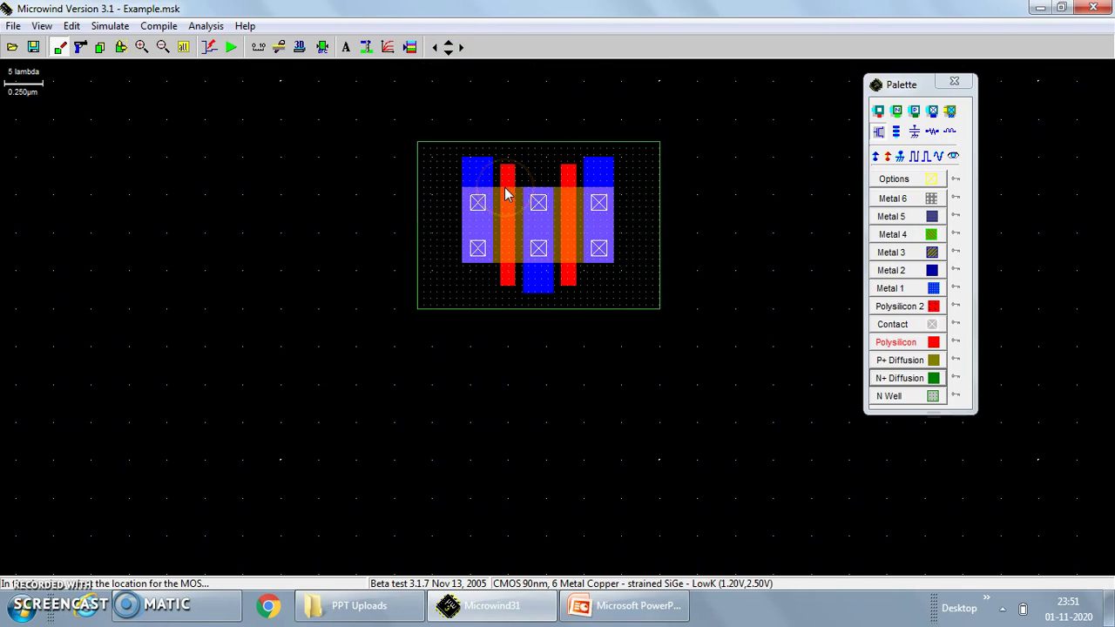
pyautogui.click(122, 58)
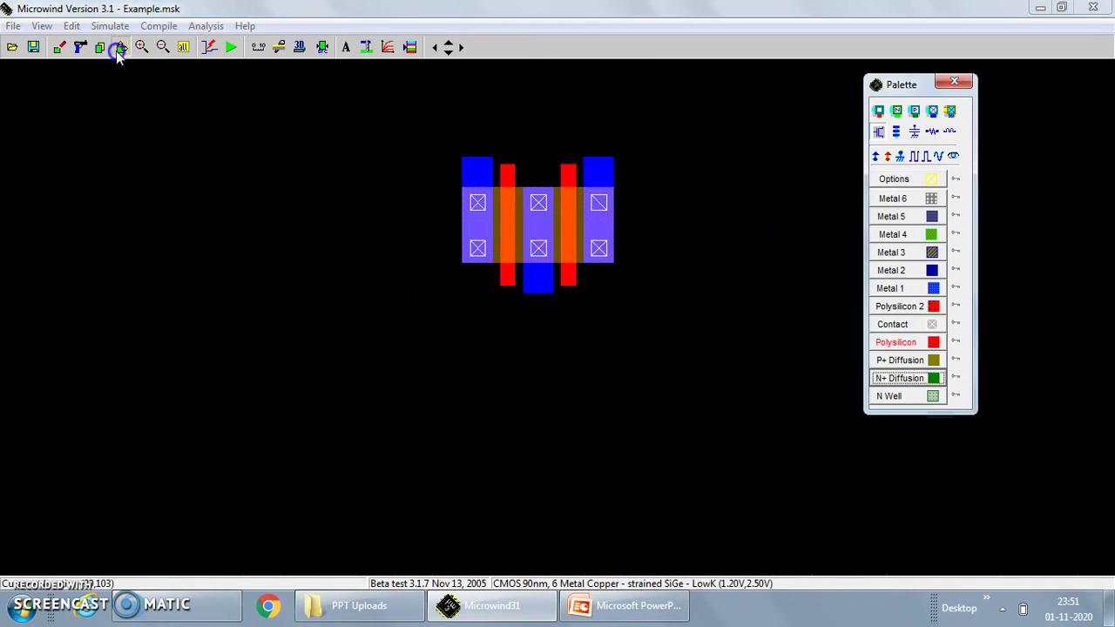
pyautogui.moveTo(394, 105); pyautogui.dragTo(418, 266)
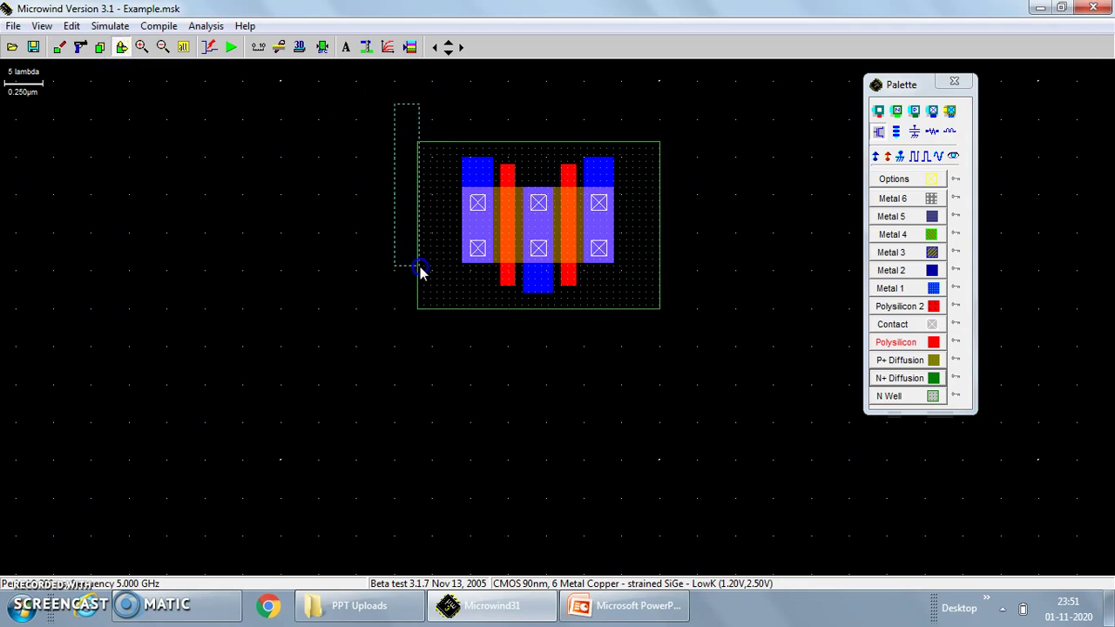
pyautogui.moveTo(675, 338); pyautogui.dragTo(657, 273)
pyautogui.click(761, 201)
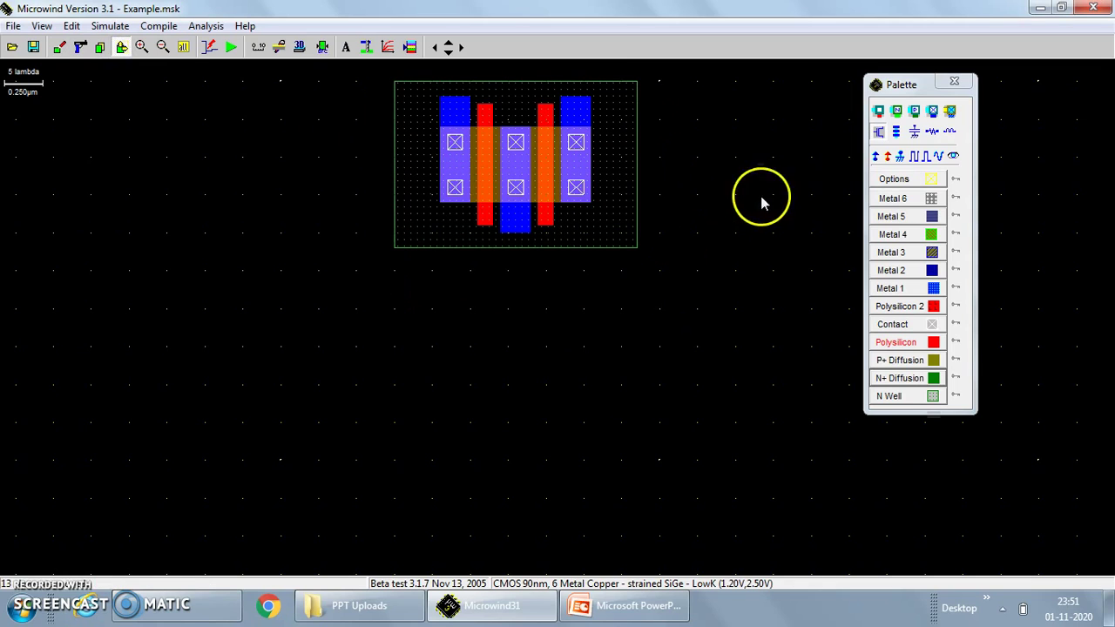
# - Generate a matching two-finger nMOS, 0.500 µm wide and 0.100 µm long, and place it below the pMOS
pyautogui.click(880, 132)
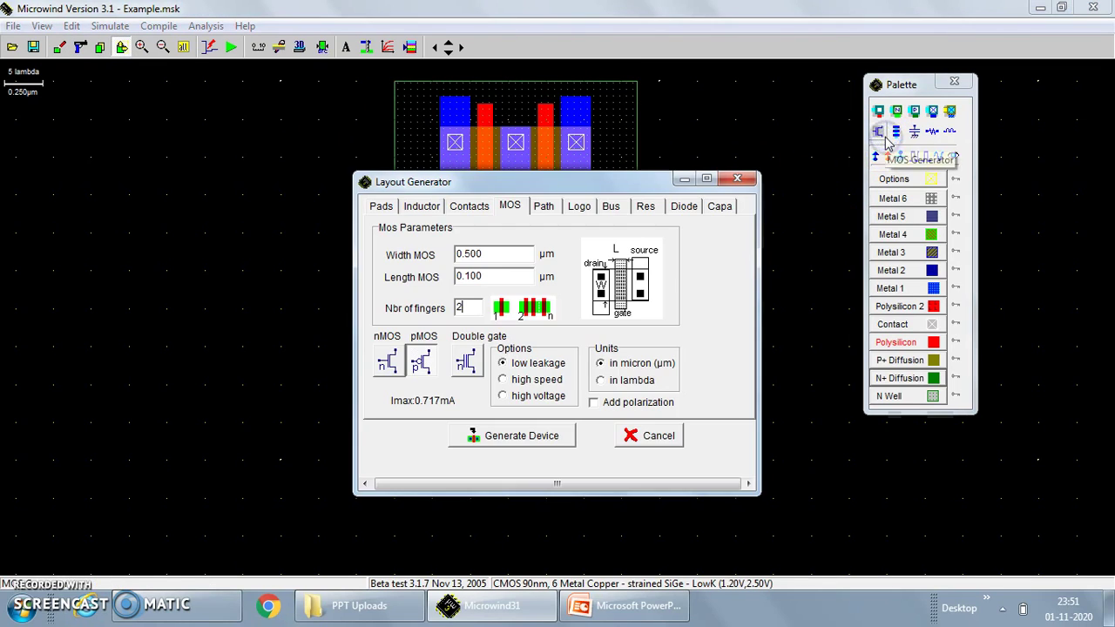
pyautogui.click(388, 362)
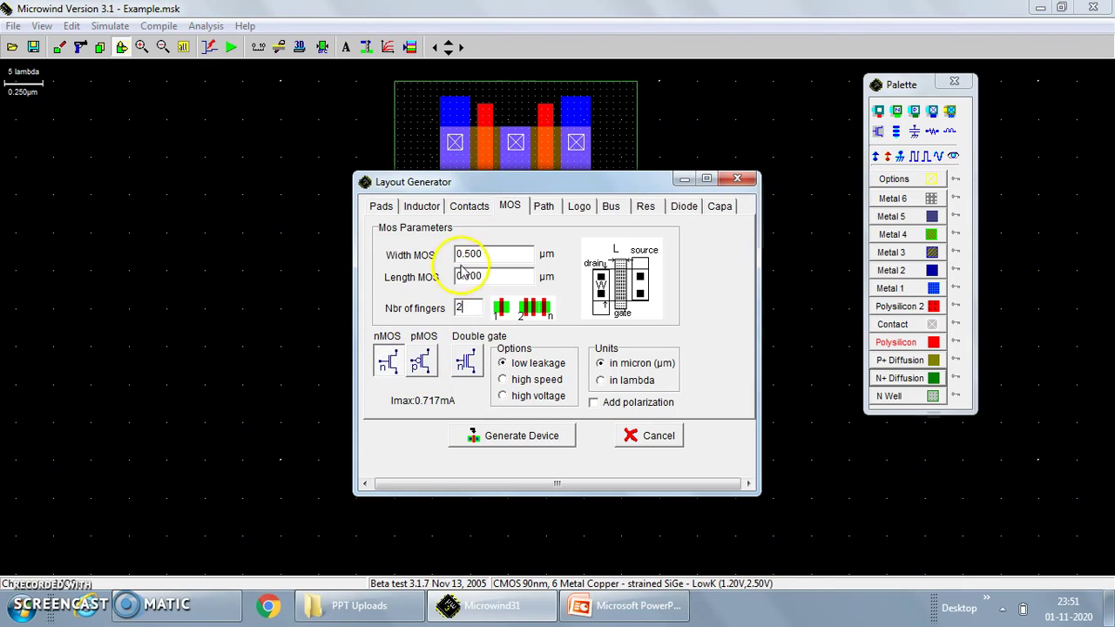
pyautogui.click(493, 446)
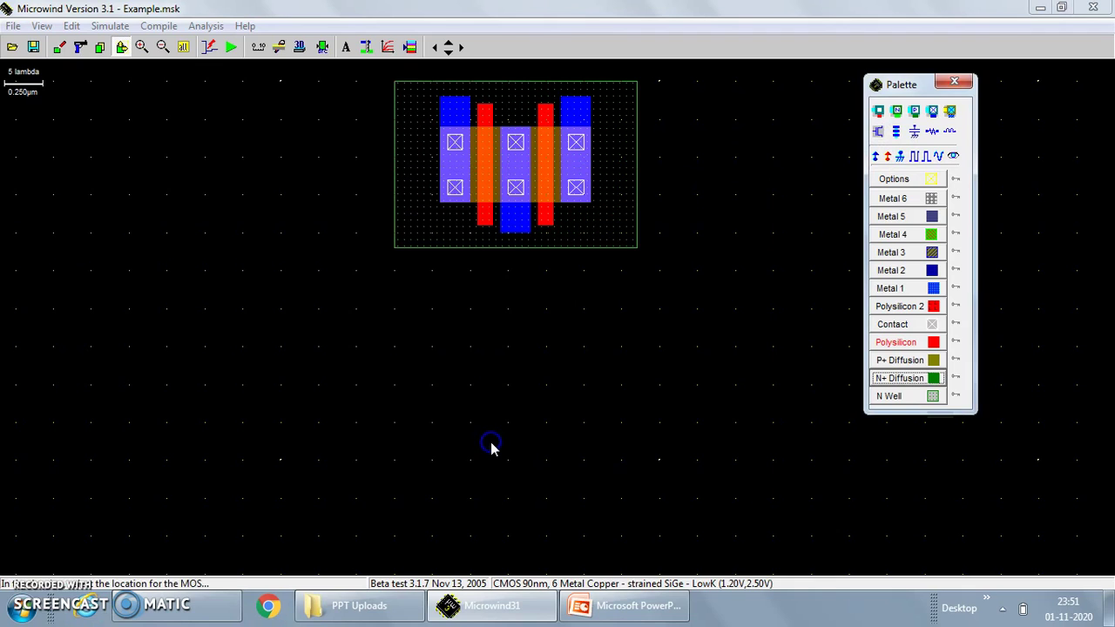
pyautogui.click(413, 489)
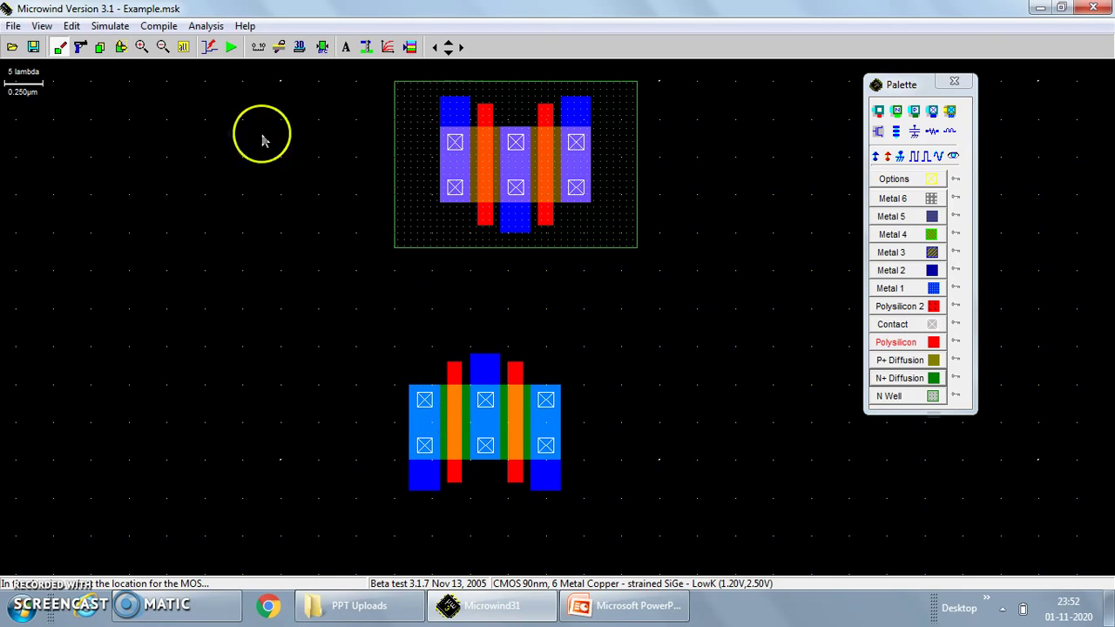
# - Move the whole nMOS so its gates and contacts align vertically with those of the pMOS above
pyautogui.click(121, 47)
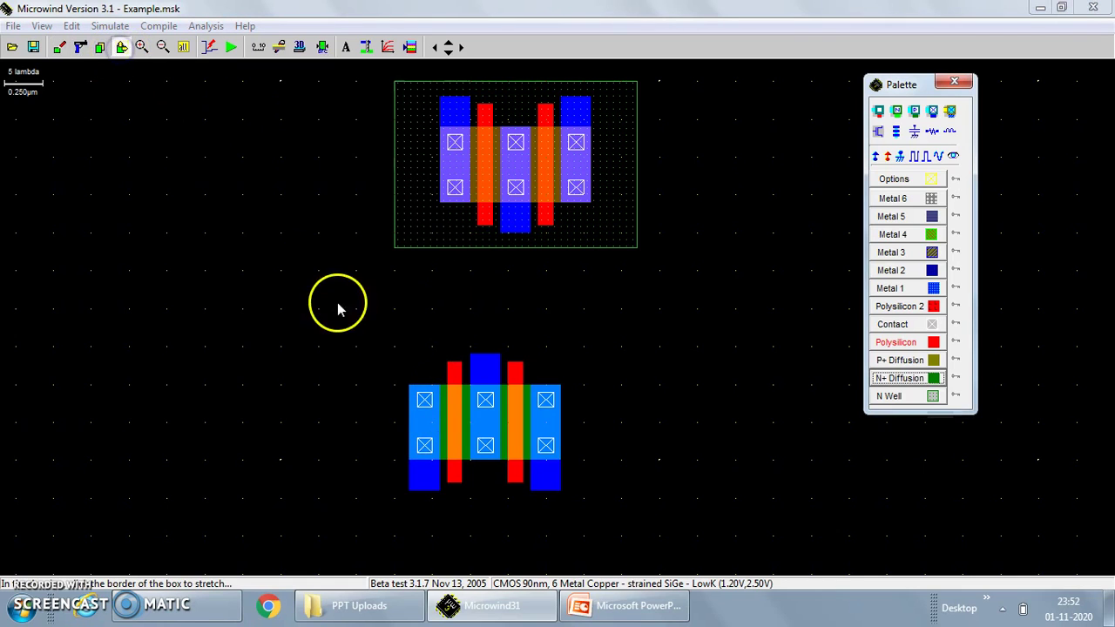
pyautogui.moveTo(390, 346); pyautogui.dragTo(592, 522)
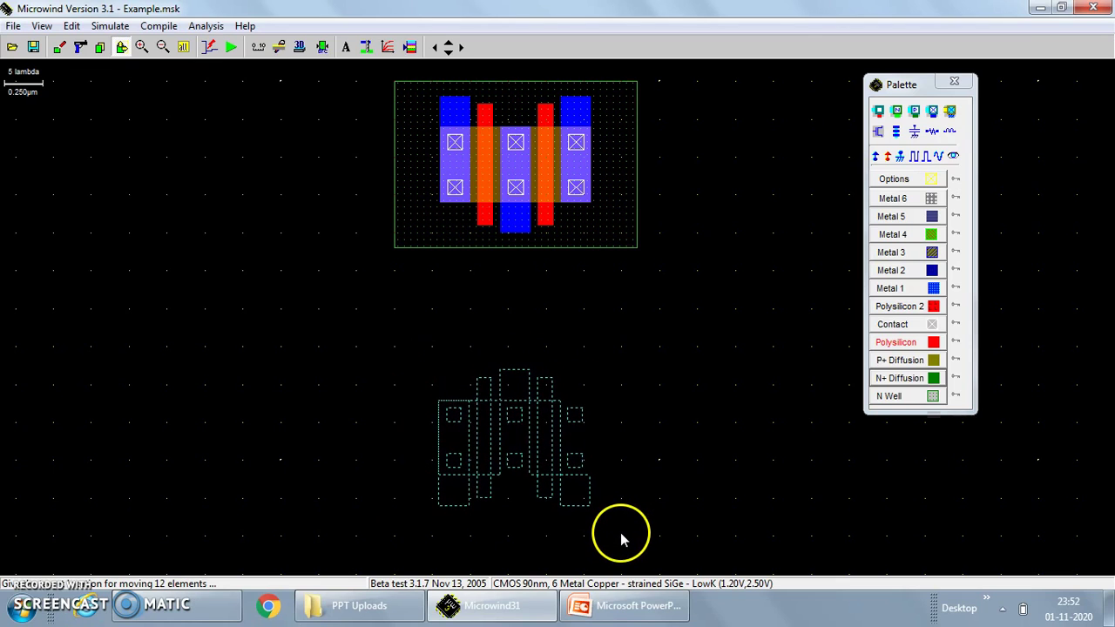
pyautogui.click(622, 540)
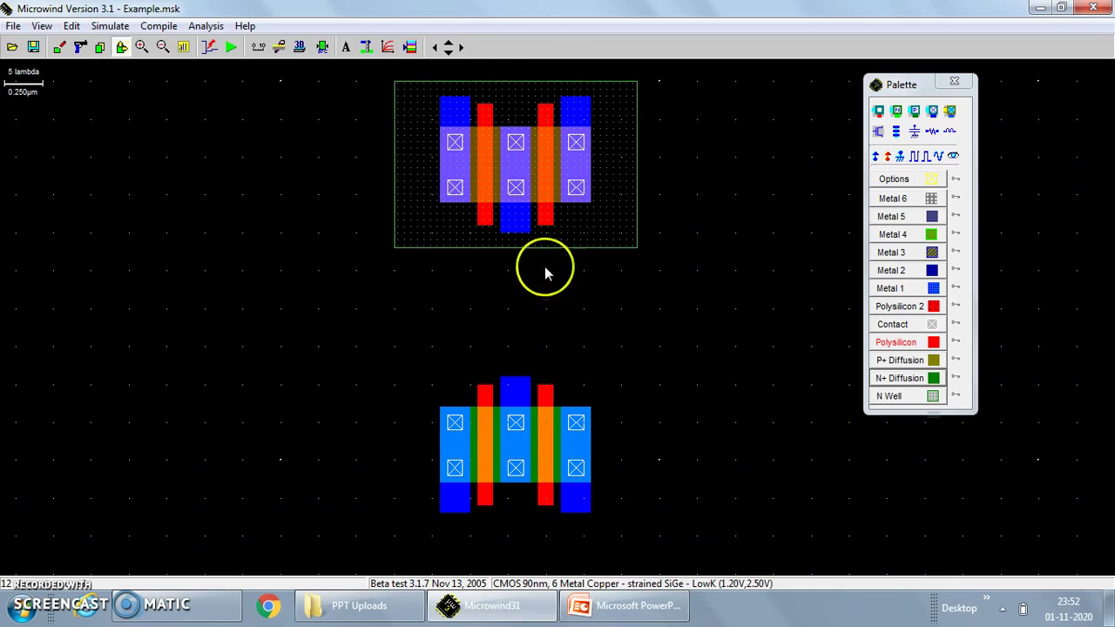
# - Place a Vdd supply in the lower-left corner of the n-well, and shift the whole pMOS block slightly down
pyautogui.click(876, 160)
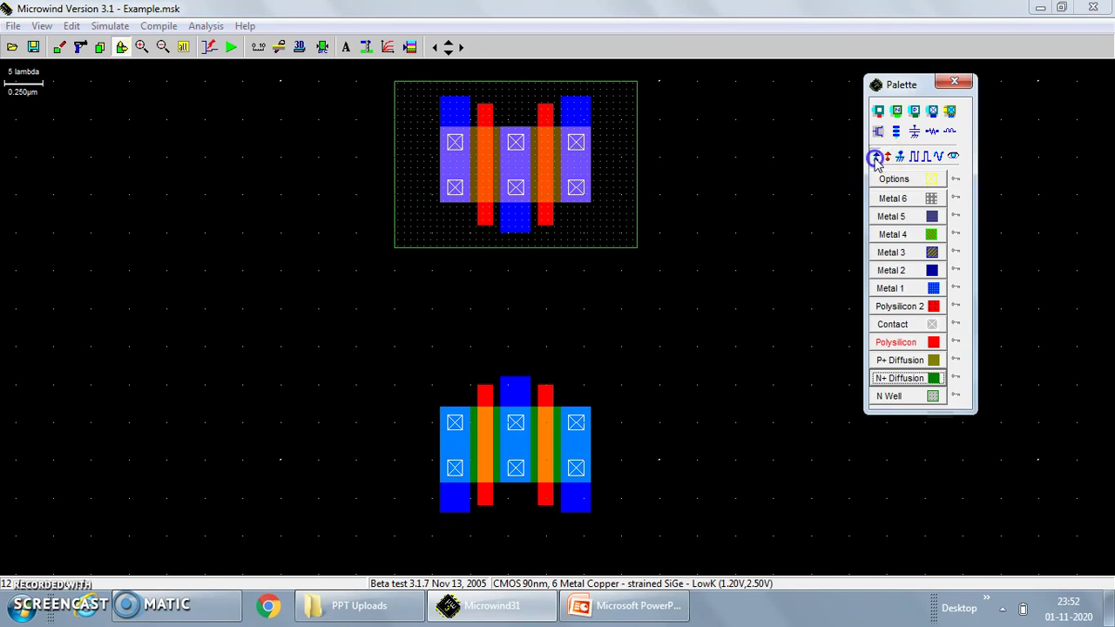
pyautogui.click(404, 232)
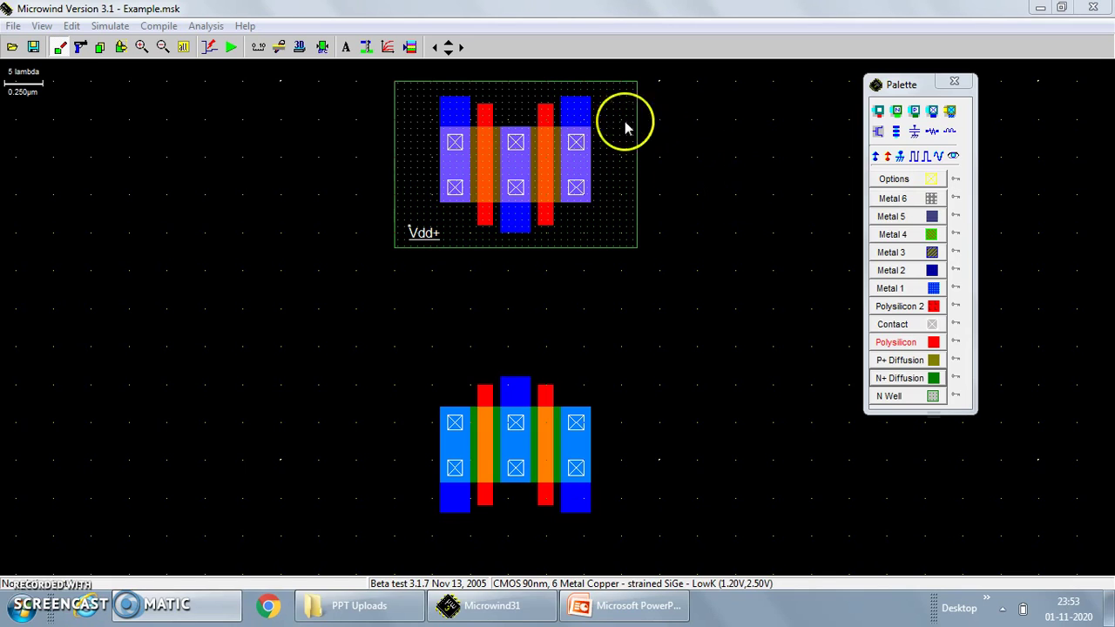
pyautogui.click(448, 47)
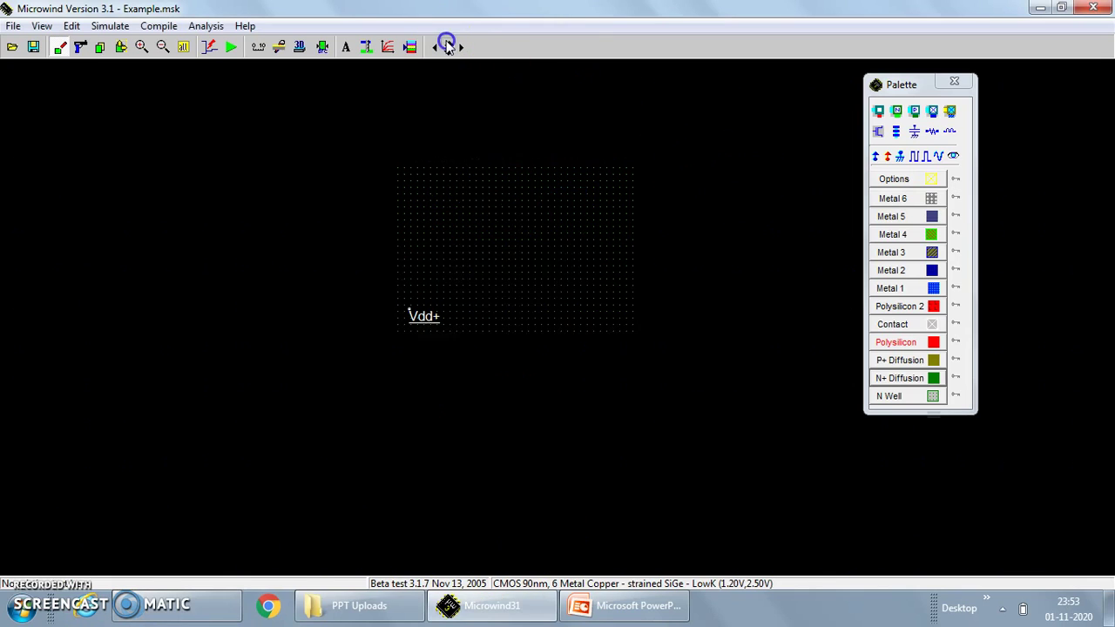
pyautogui.click(447, 46)
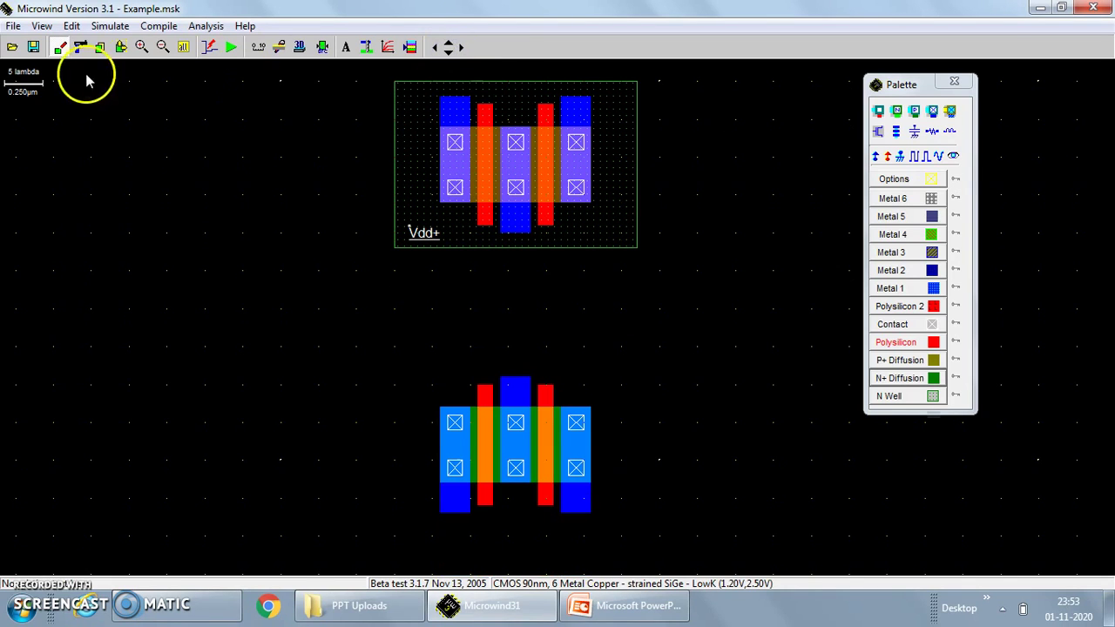
pyautogui.click(119, 49)
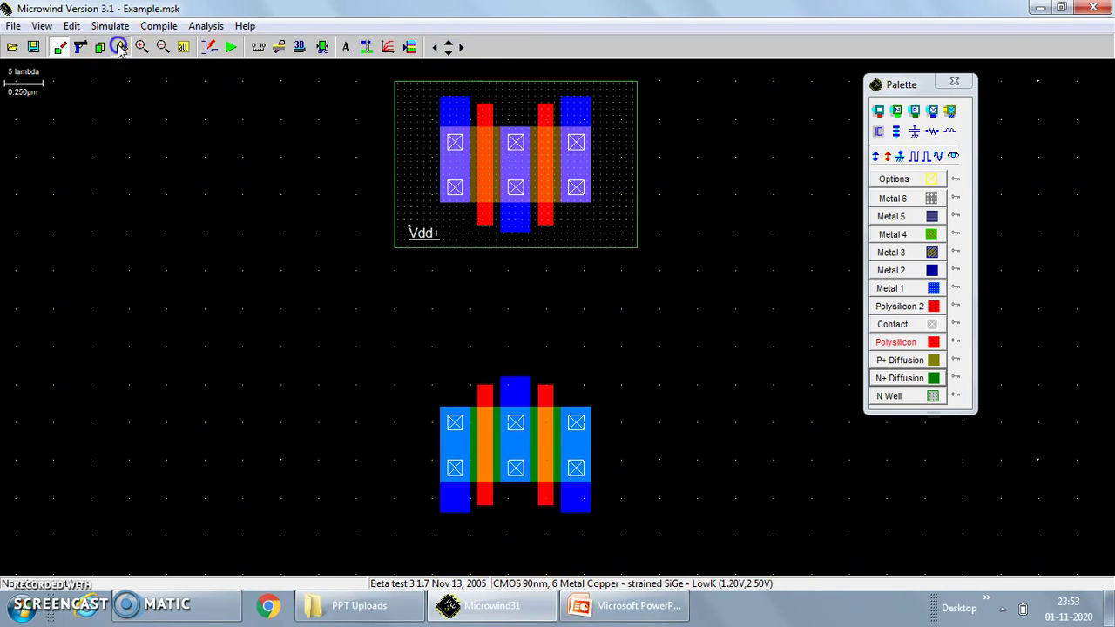
pyautogui.moveTo(388, 74); pyautogui.dragTo(649, 292)
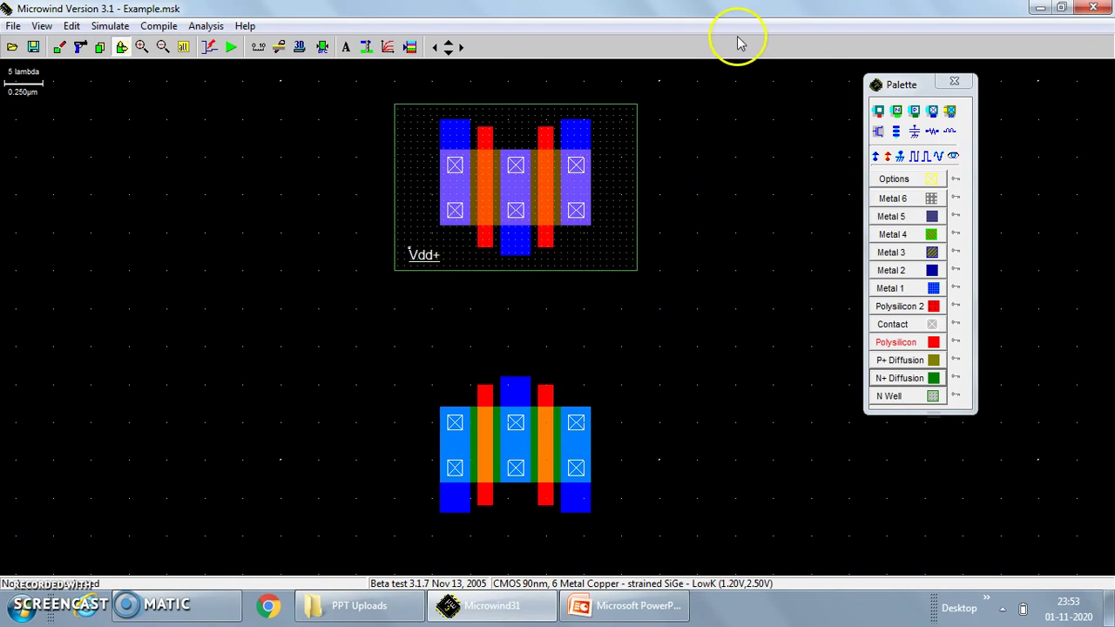
# - Join the pMOS's two outer terminals with Metal 1 strips and a 20 x 3 lambda bar above, and place a Vdd supply on it
pyautogui.click(915, 291)
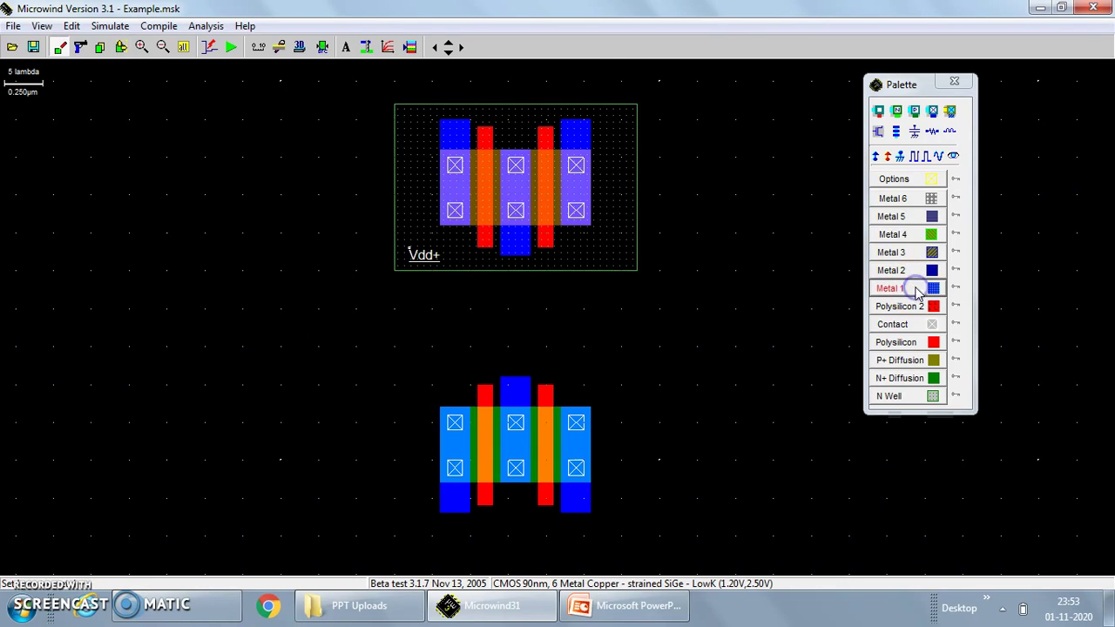
pyautogui.moveTo(442, 127); pyautogui.dragTo(470, 81)
pyautogui.moveTo(561, 120); pyautogui.dragTo(596, 112)
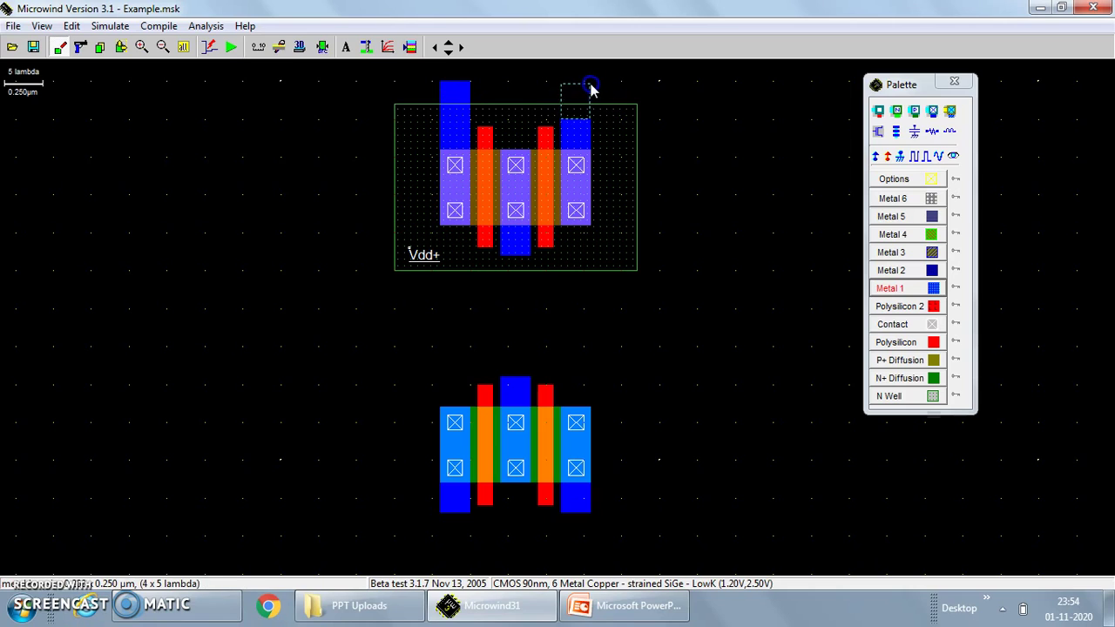
pyautogui.moveTo(590, 87); pyautogui.dragTo(590, 81)
pyautogui.moveTo(445, 79); pyautogui.dragTo(592, 96)
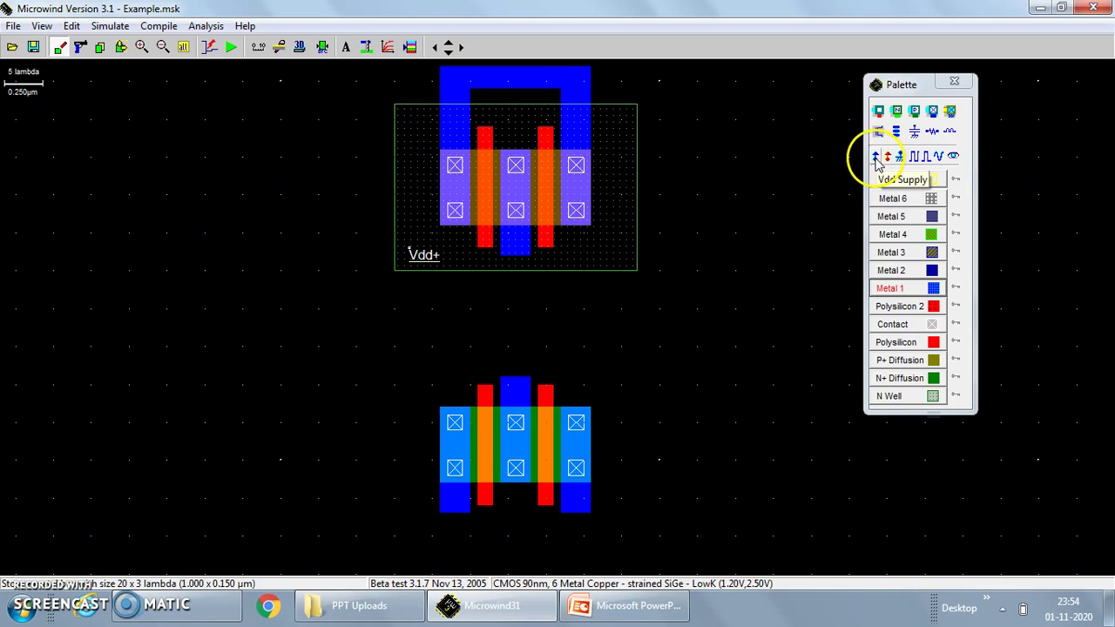
pyautogui.click(876, 158)
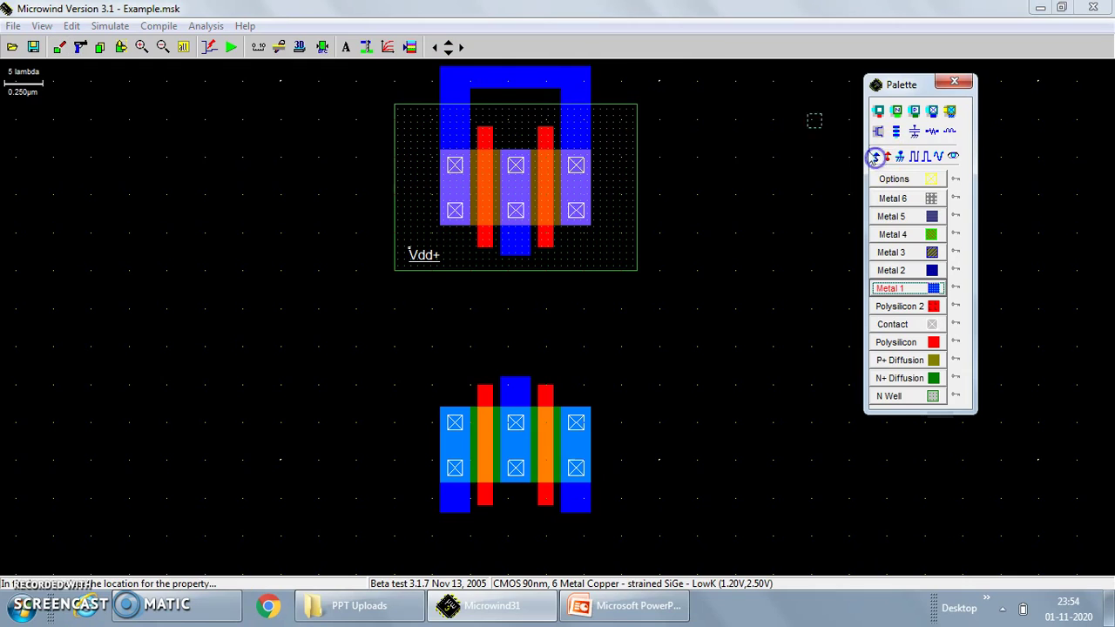
pyautogui.click(575, 87)
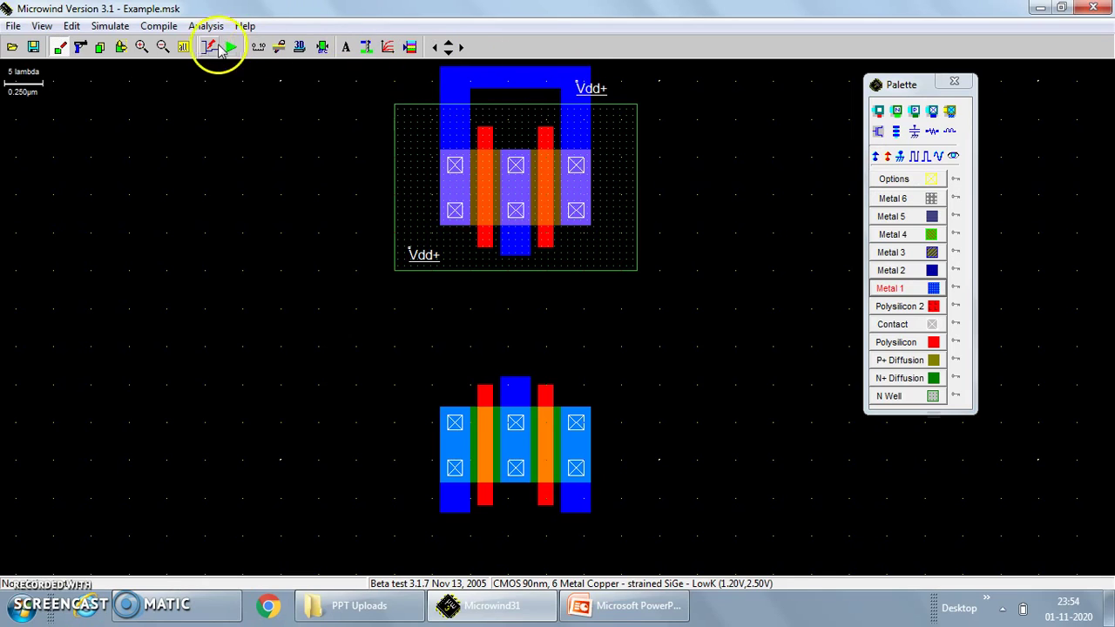
pyautogui.click(347, 48)
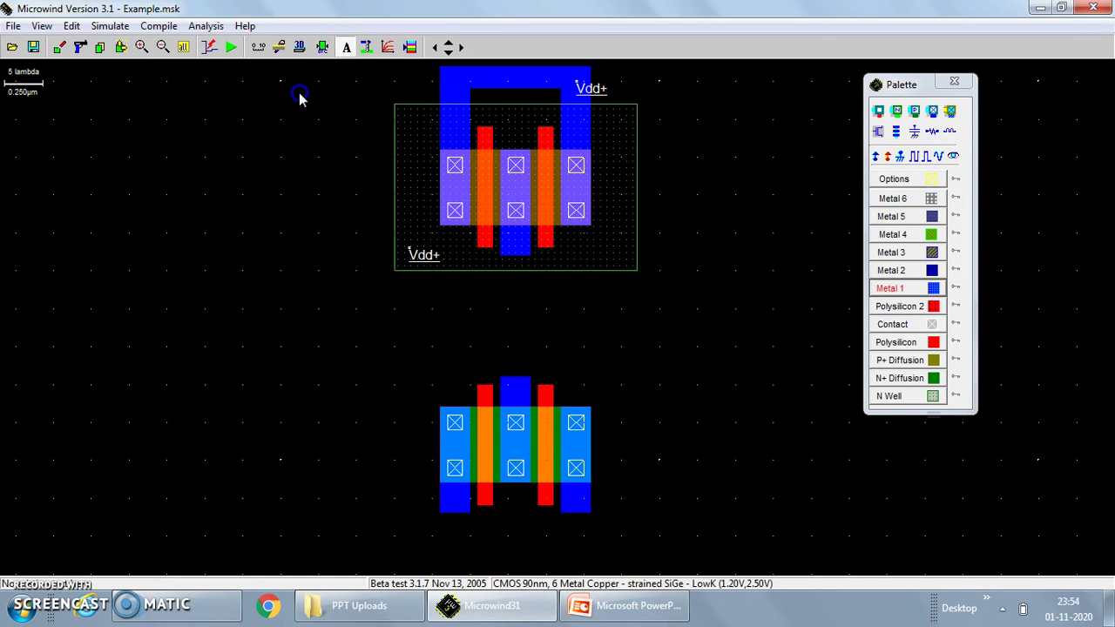
pyautogui.click(298, 101)
pyautogui.click(710, 196)
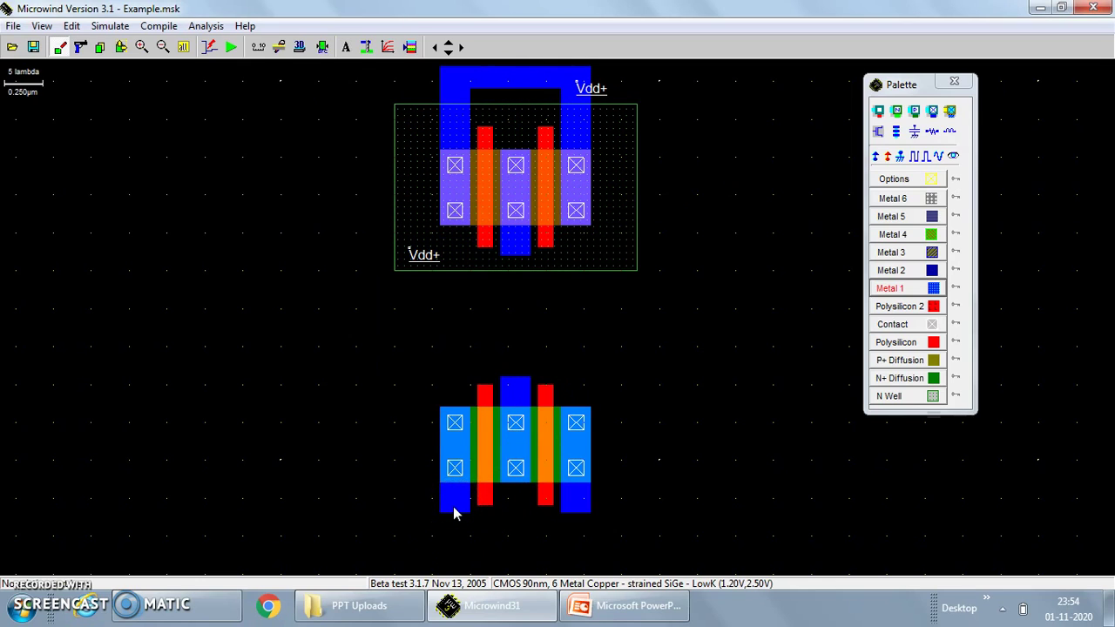
# - Join the nMOS's two outer terminals with Metal 1 strips and a 20 x 3 lambda bar below, and place a Vss ground on it
pyautogui.click(890, 287)
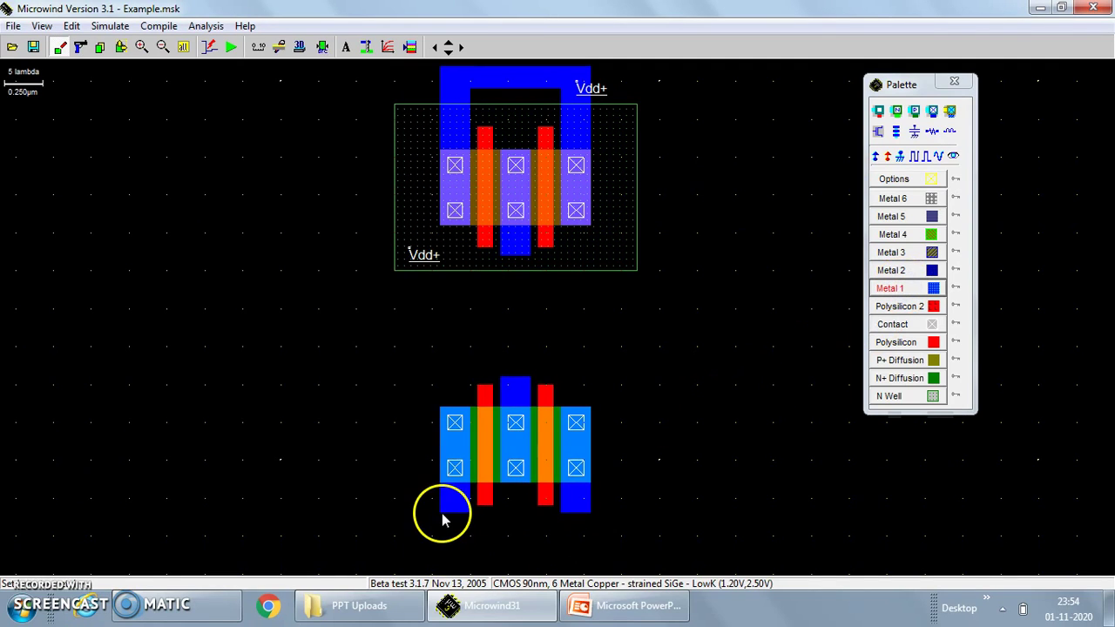
pyautogui.moveTo(440, 519); pyautogui.dragTo(473, 541)
pyautogui.moveTo(561, 512); pyautogui.dragTo(590, 540)
pyautogui.moveTo(442, 532); pyautogui.dragTo(592, 555)
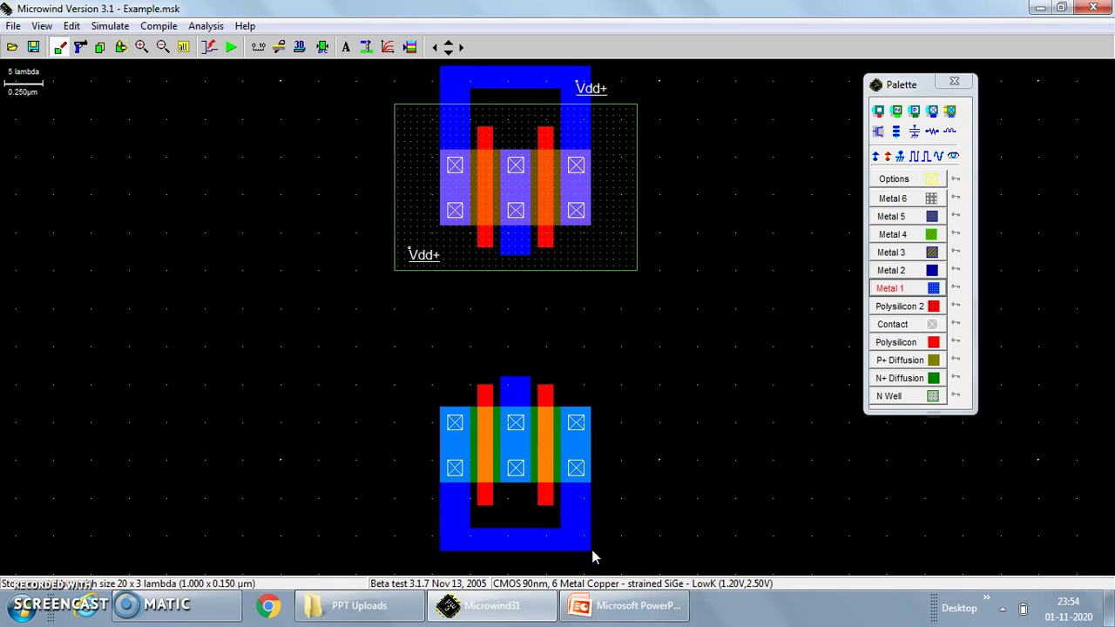
pyautogui.click(902, 158)
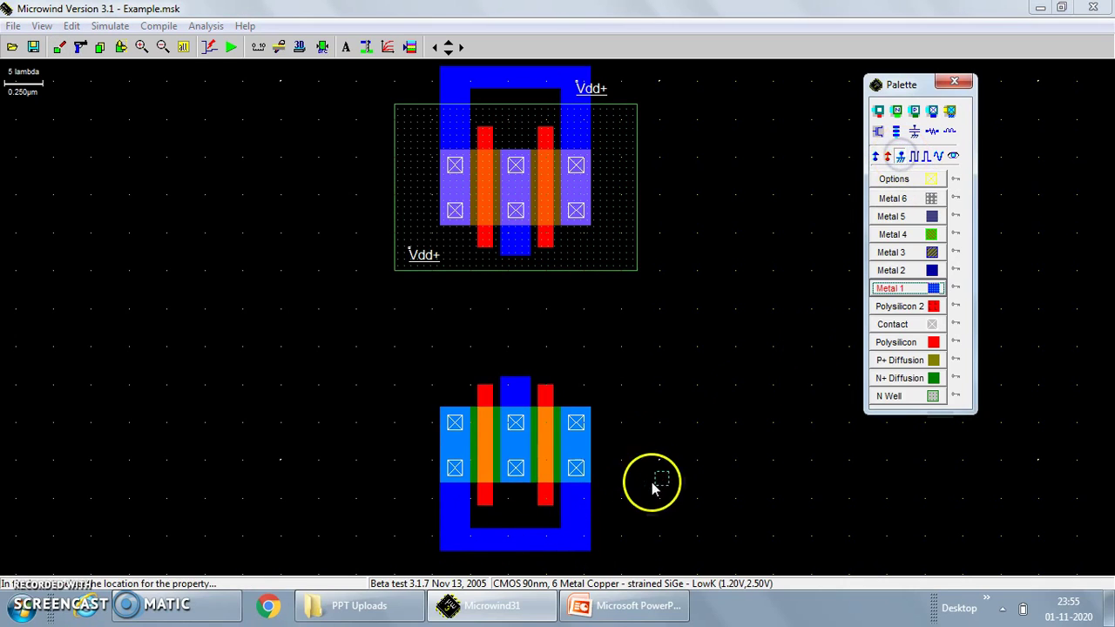
pyautogui.click(573, 542)
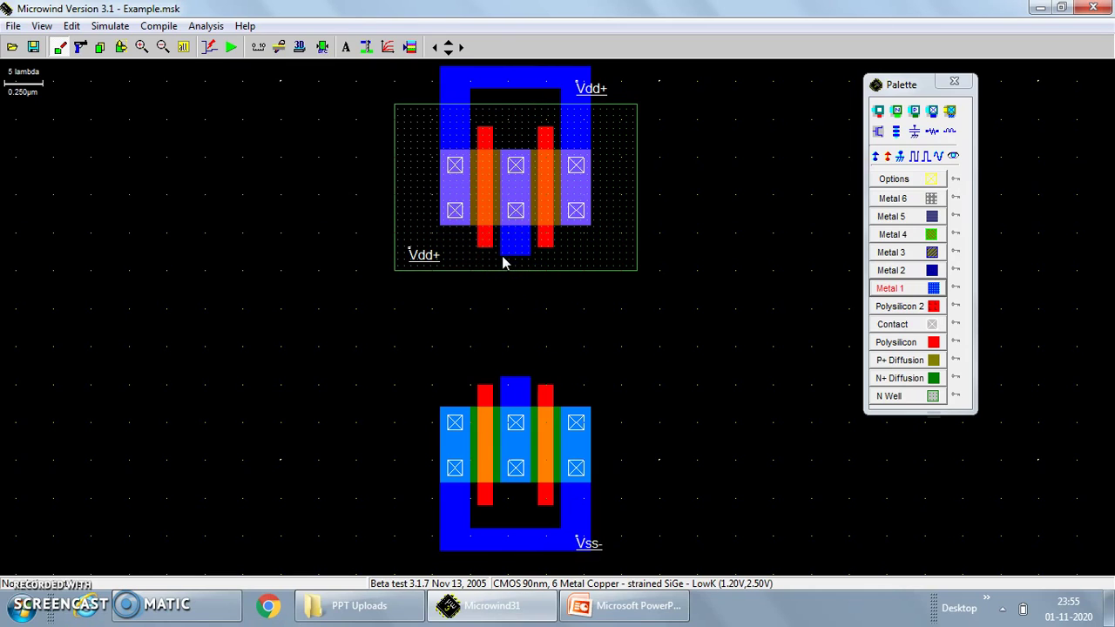
# - Extend the pMOS's middle terminal downward with a 4 x 8 lambda Metal 1 strip
pyautogui.moveTo(501, 256); pyautogui.dragTo(526, 284)
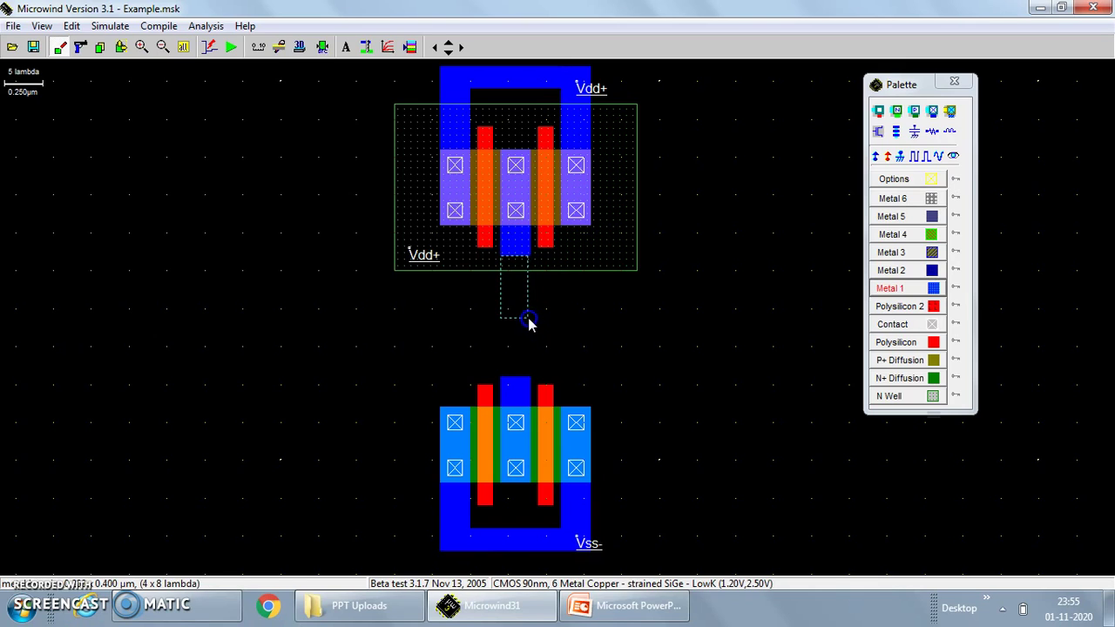
pyautogui.moveTo(531, 319); pyautogui.dragTo(531, 317)
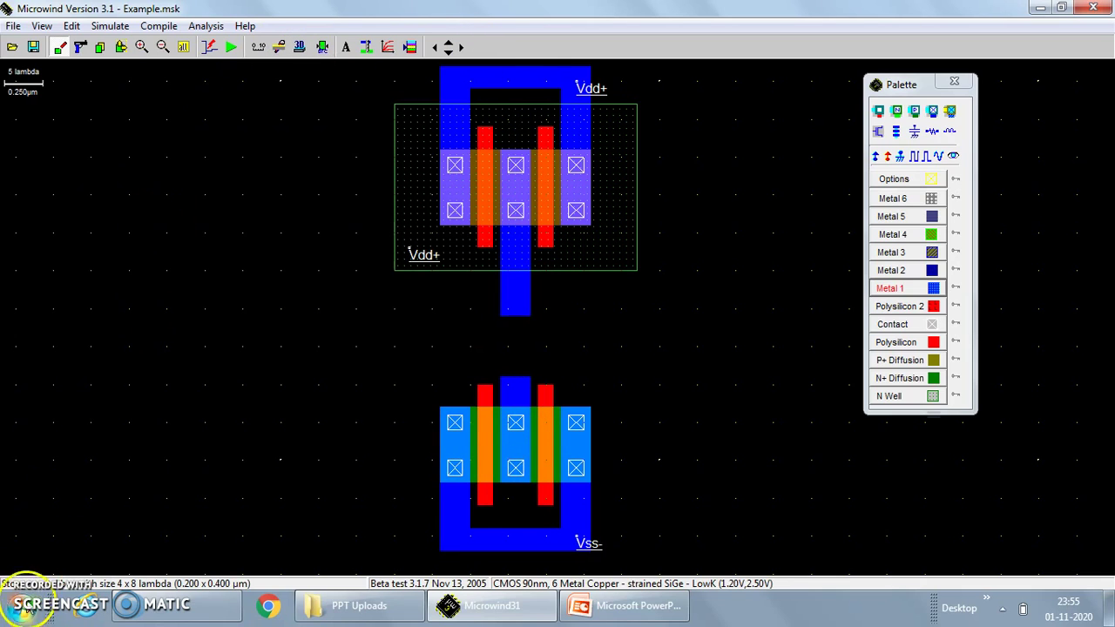
# - Delete the Metal 1 bar below the nMOS, its Vss ground label, and the excess length of the right outer terminal strip
pyautogui.click(81, 48)
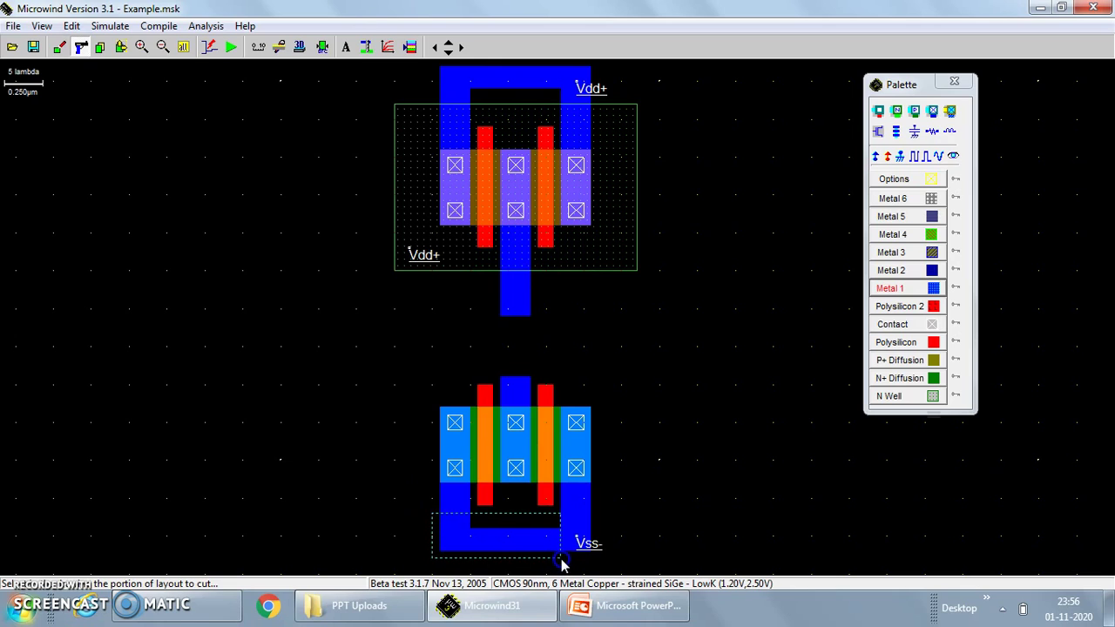
pyautogui.moveTo(561, 561); pyautogui.dragTo(561, 563)
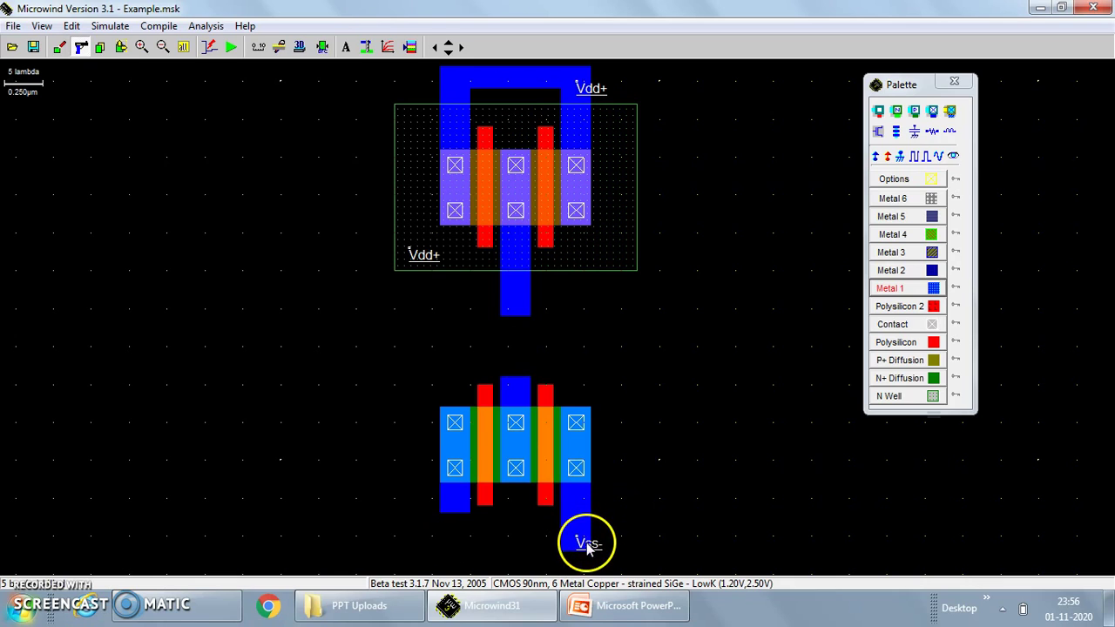
pyautogui.click(587, 546)
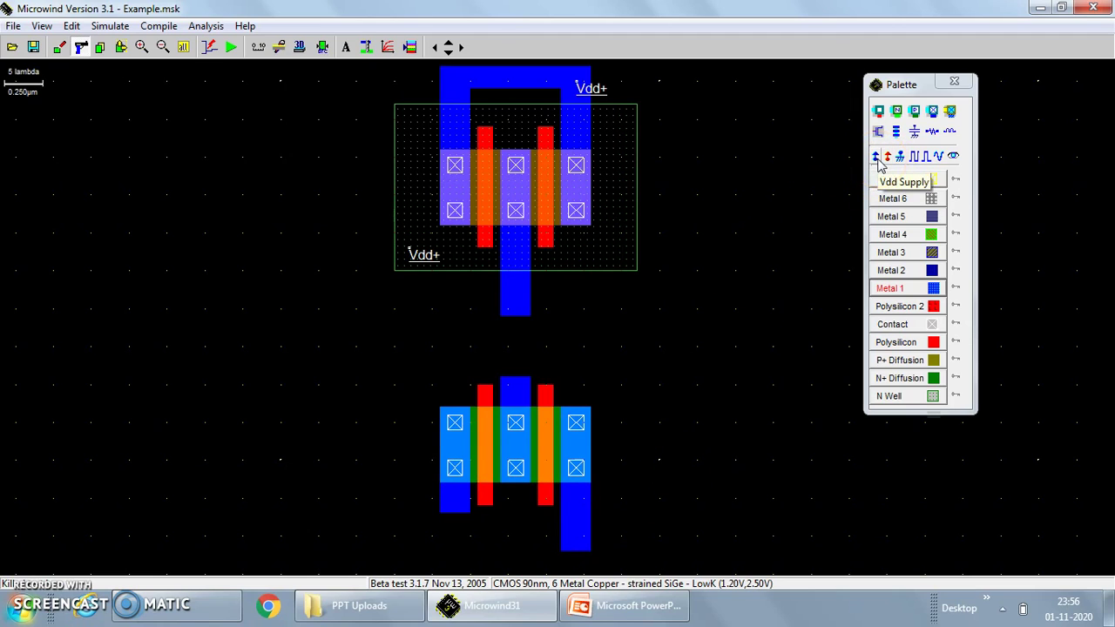
pyautogui.click(899, 157)
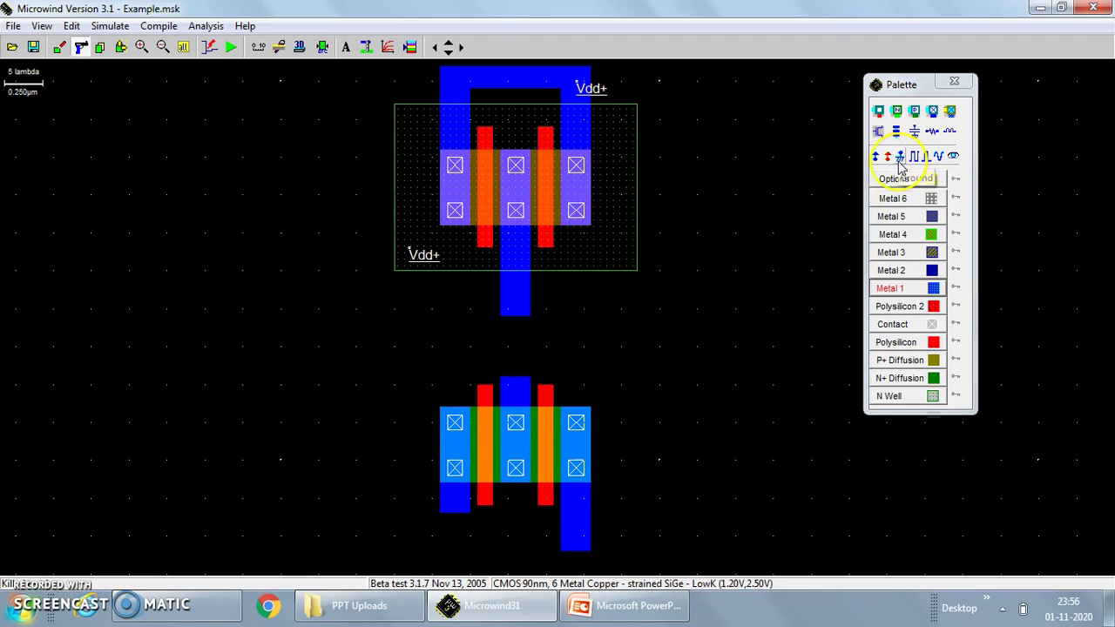
pyautogui.click(577, 531)
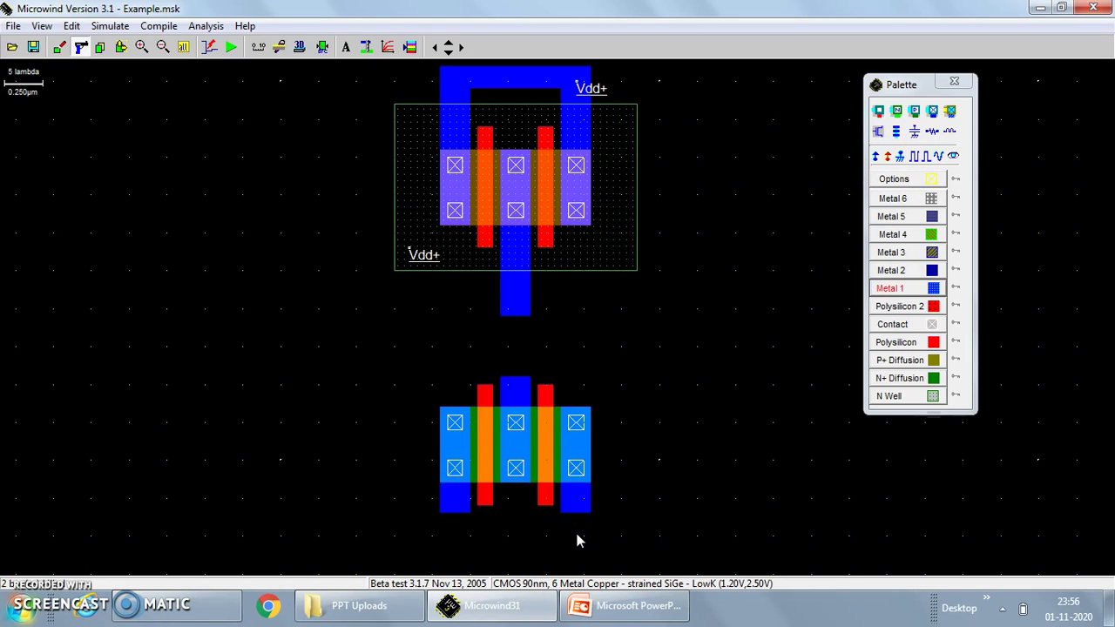
pyautogui.press('Escape')
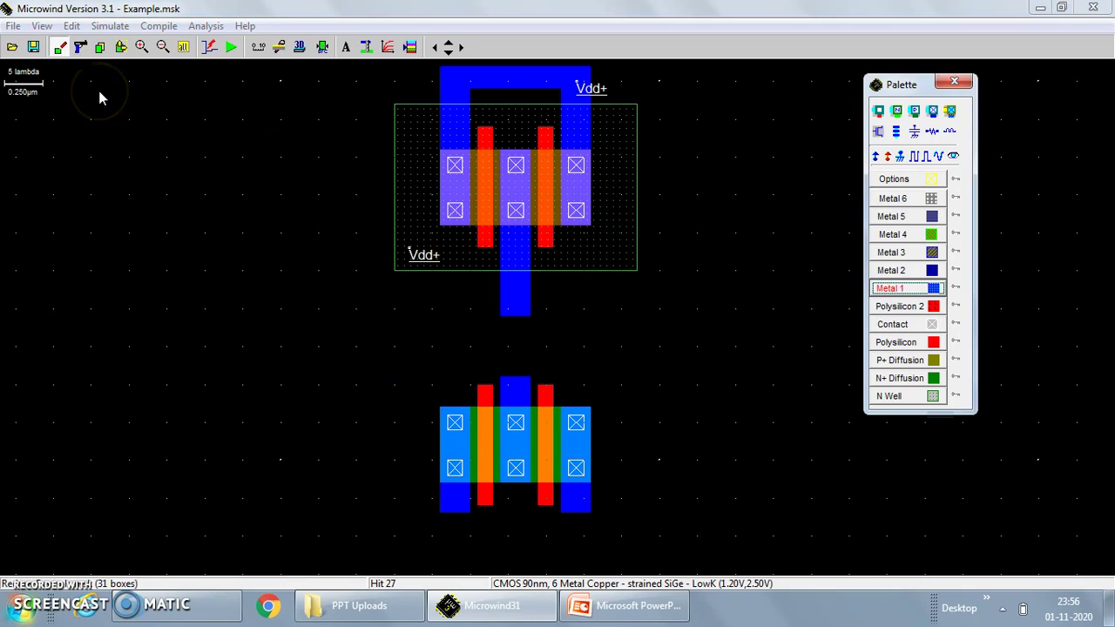
# - Place a Vss ground on the short Metal 1 strip below the nMOS's right outer terminal
pyautogui.click(62, 51)
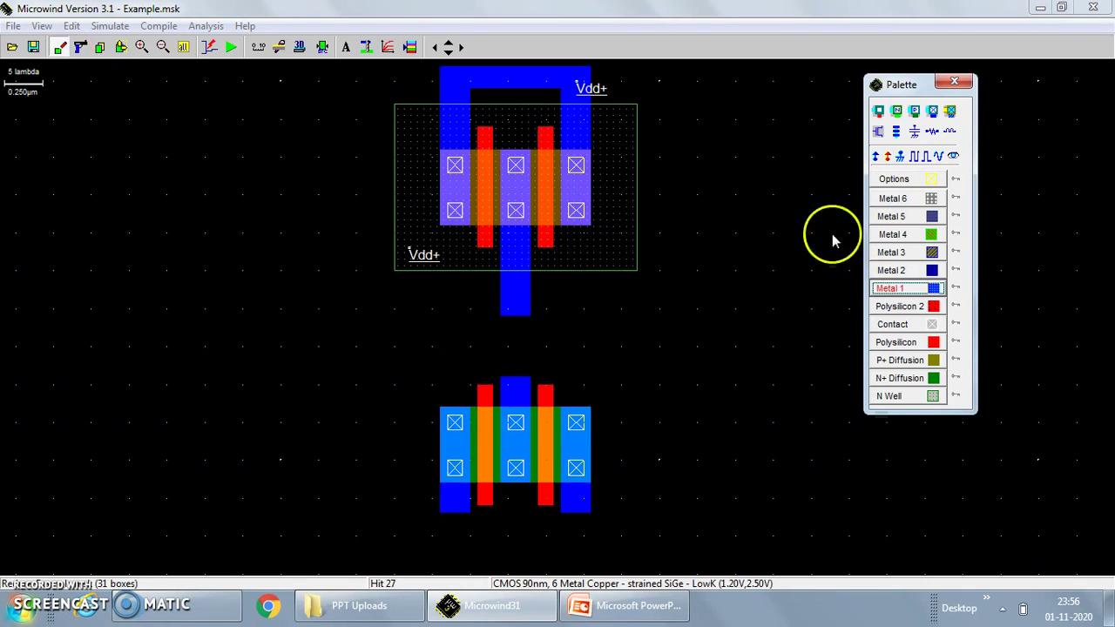
pyautogui.click(900, 159)
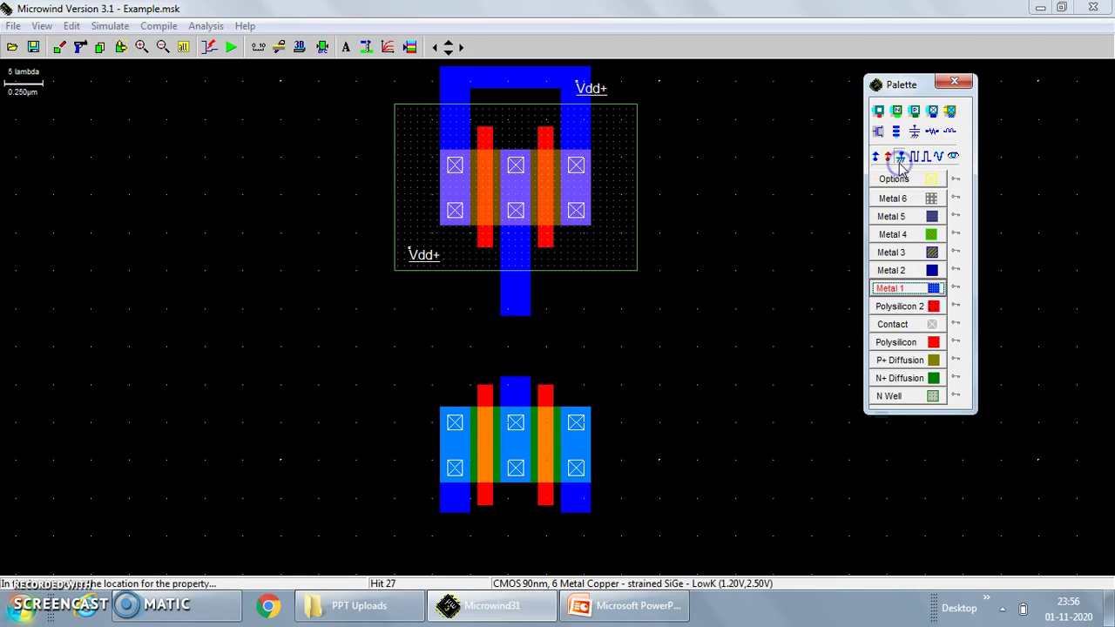
pyautogui.click(579, 507)
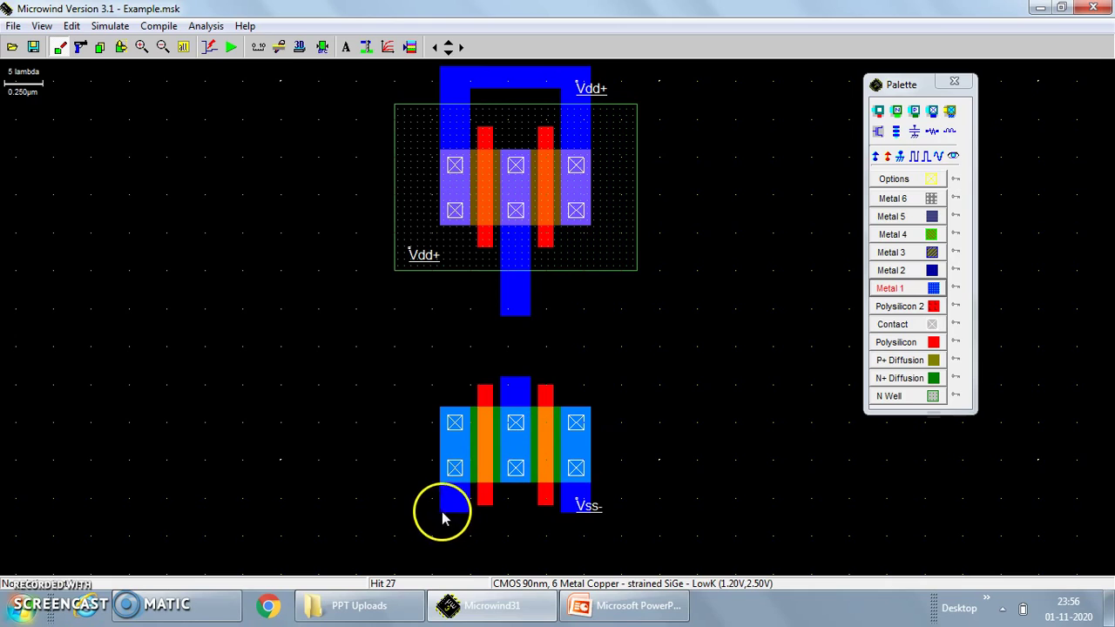
# - Connect the nMOS's left terminal to the pMOS's middle terminal with a vertical Metal 1 strip and a 23 x 3 lambda output bar
pyautogui.click(904, 287)
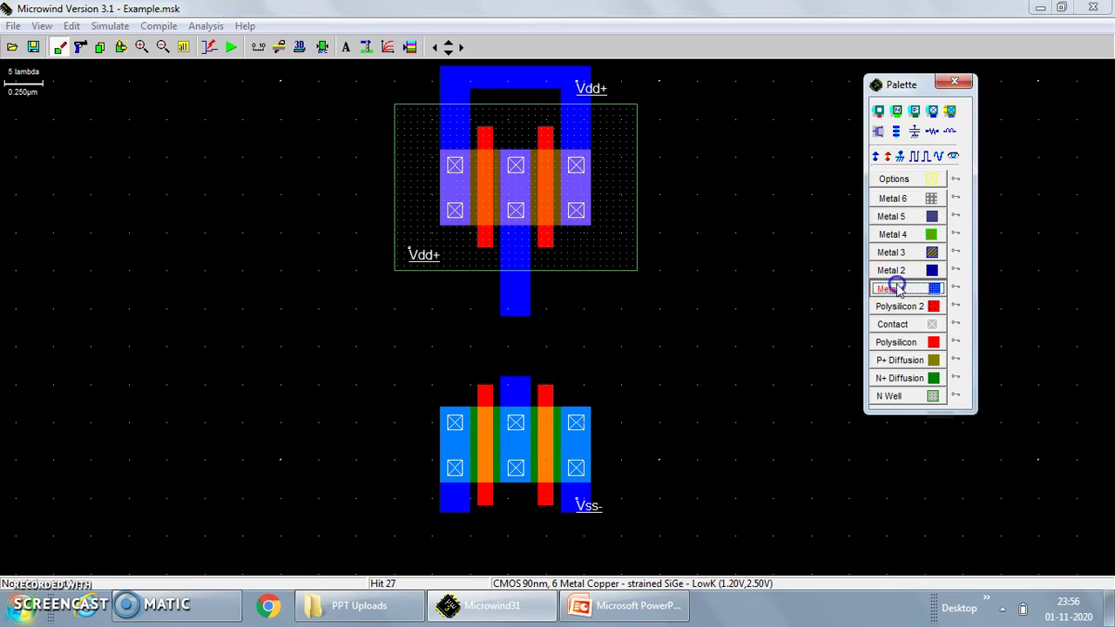
pyautogui.click(450, 410)
pyautogui.moveTo(466, 399); pyautogui.dragTo(468, 337)
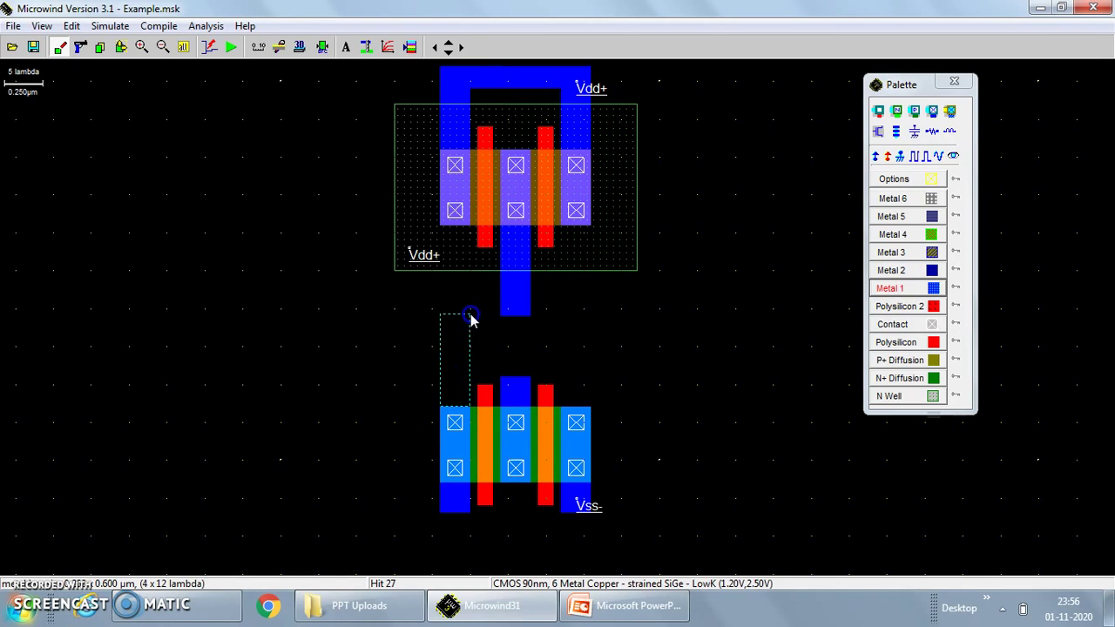
pyautogui.moveTo(470, 320); pyautogui.dragTo(615, 331)
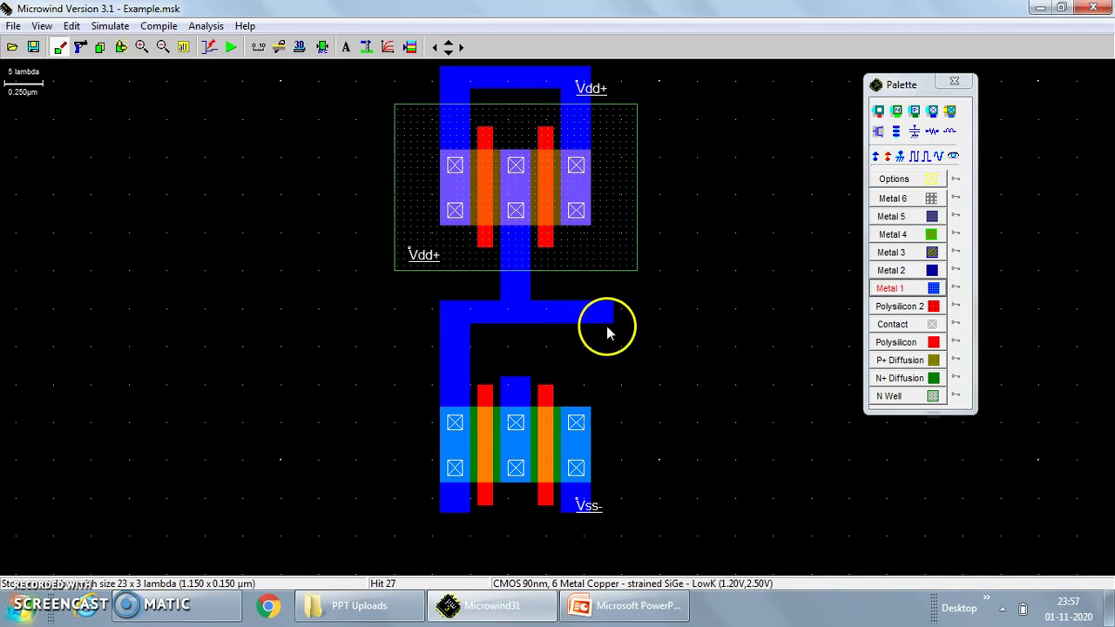
# - Join the two pMOS gates to the nMOS gates below with 2 x 18 lambda Polysilicon strips
pyautogui.click(921, 344)
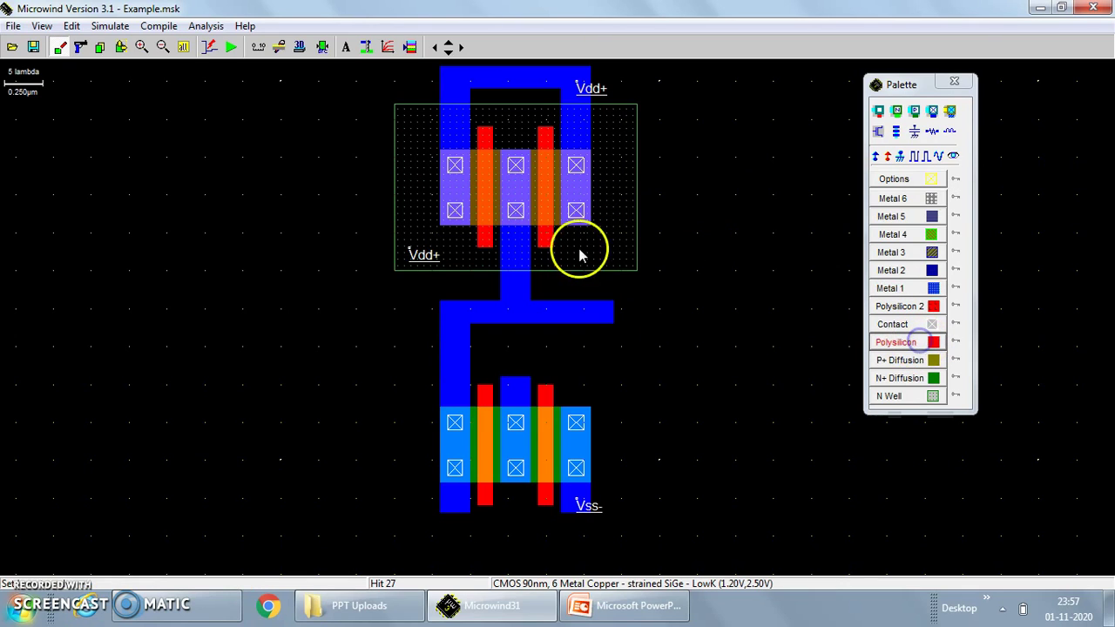
pyautogui.moveTo(476, 247); pyautogui.dragTo(492, 385)
pyautogui.moveTo(540, 252); pyautogui.dragTo(552, 387)
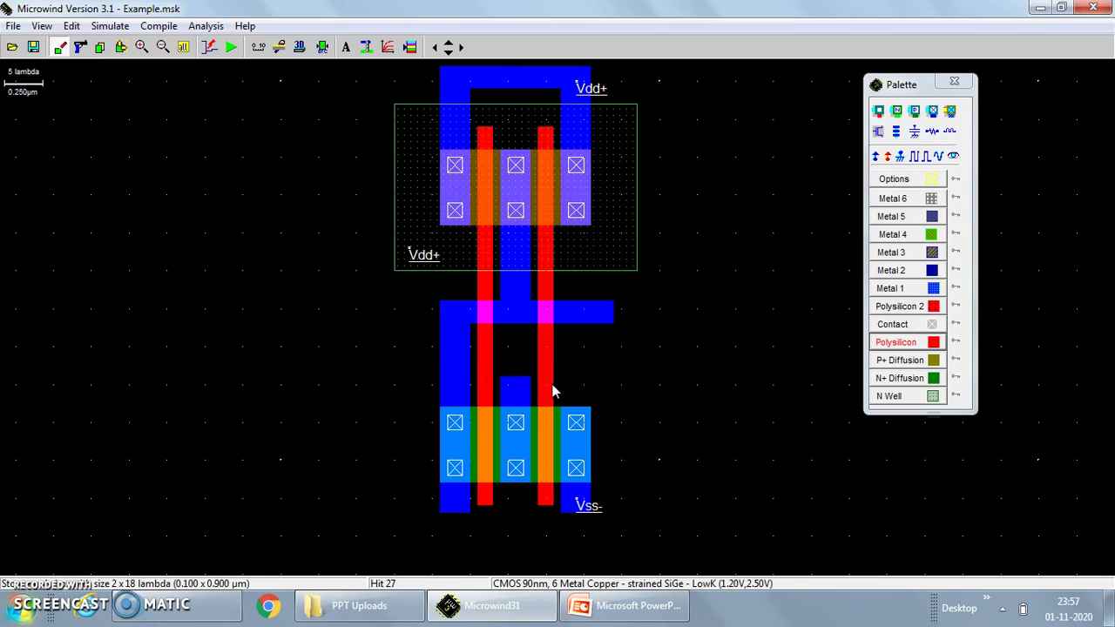
# - Add a clock labelled A to the left polysilicon gate, just above the output bar
pyautogui.click(924, 157)
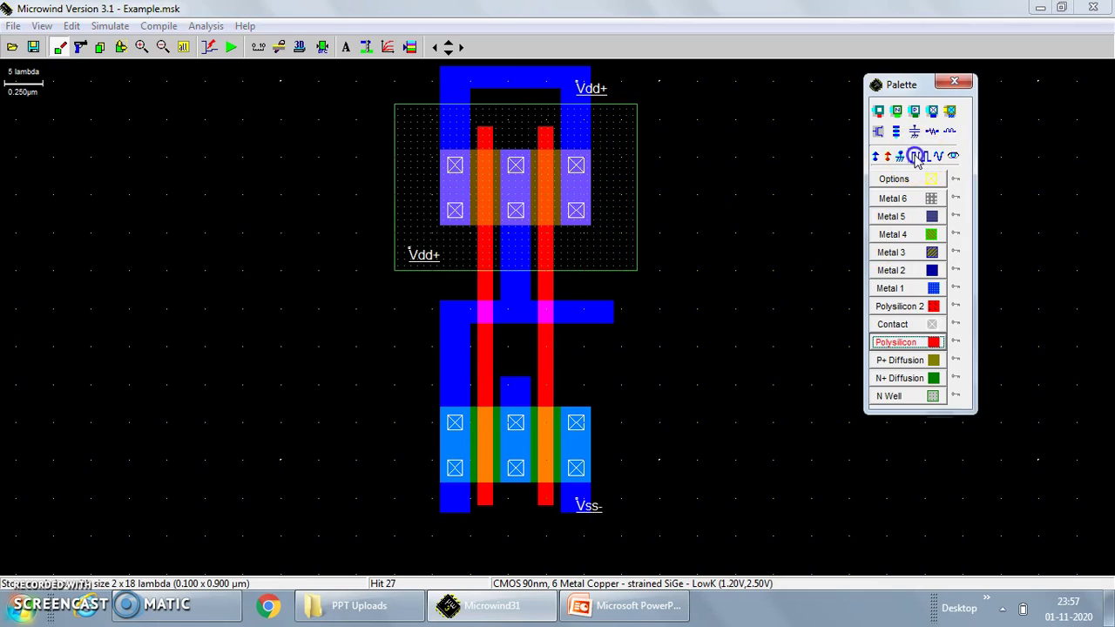
pyautogui.click(485, 290)
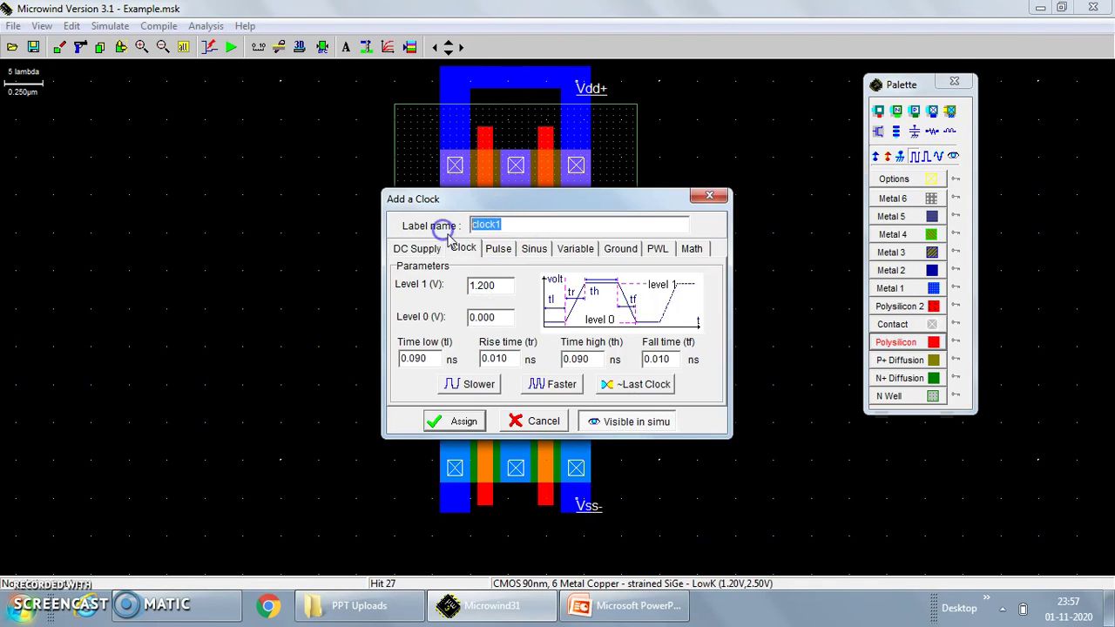
pyautogui.write('A')
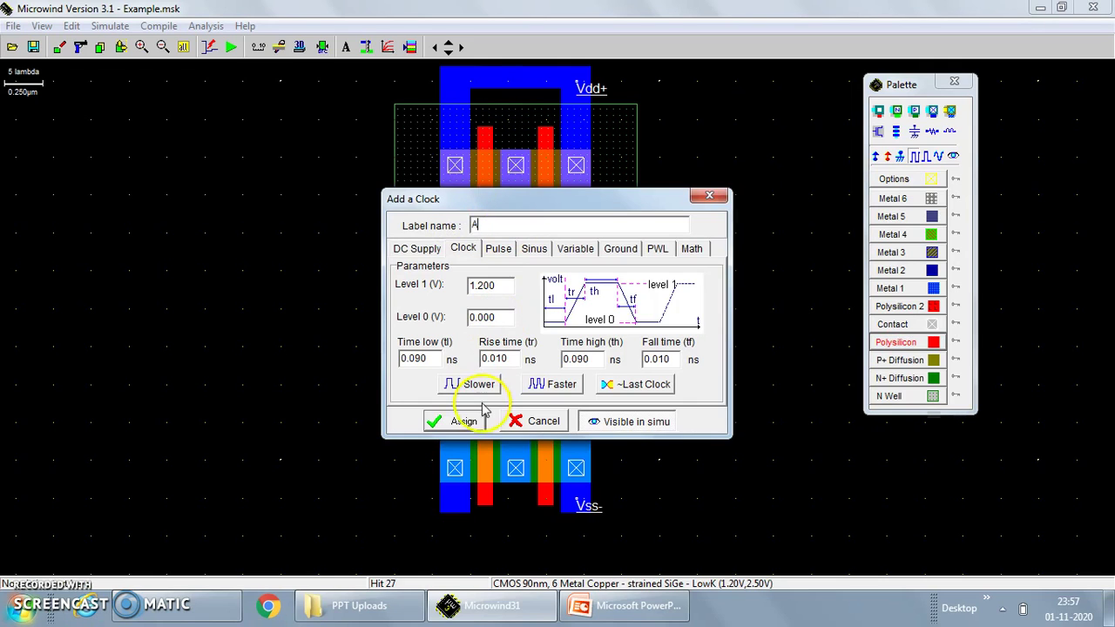
pyautogui.click(461, 424)
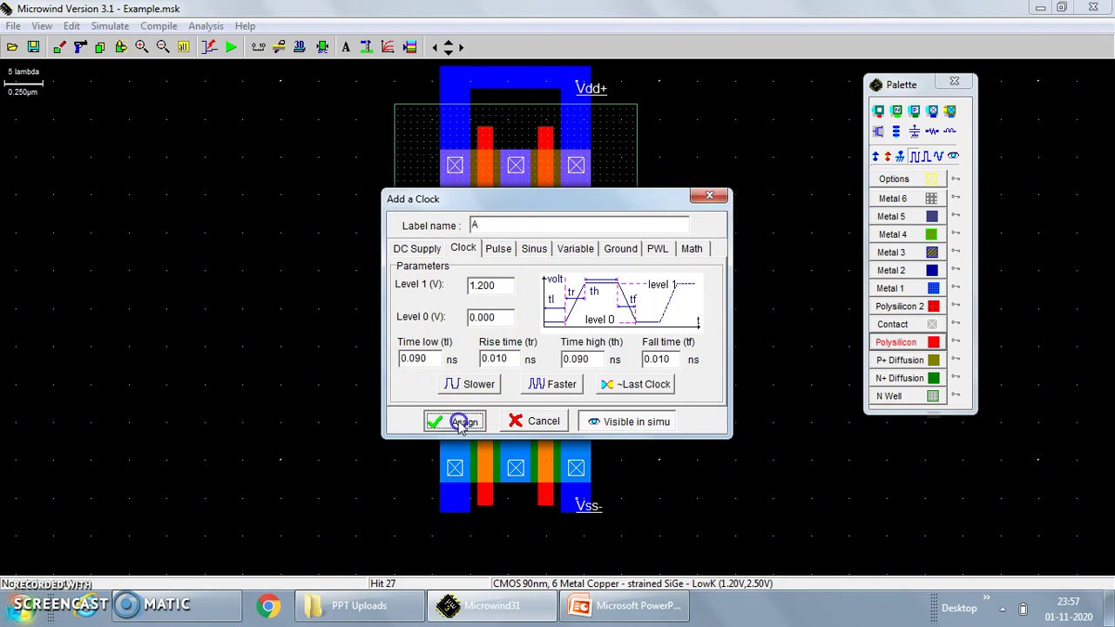
# - Add a clock labelled B to the right polysilicon gate, level with clock A
pyautogui.click(914, 156)
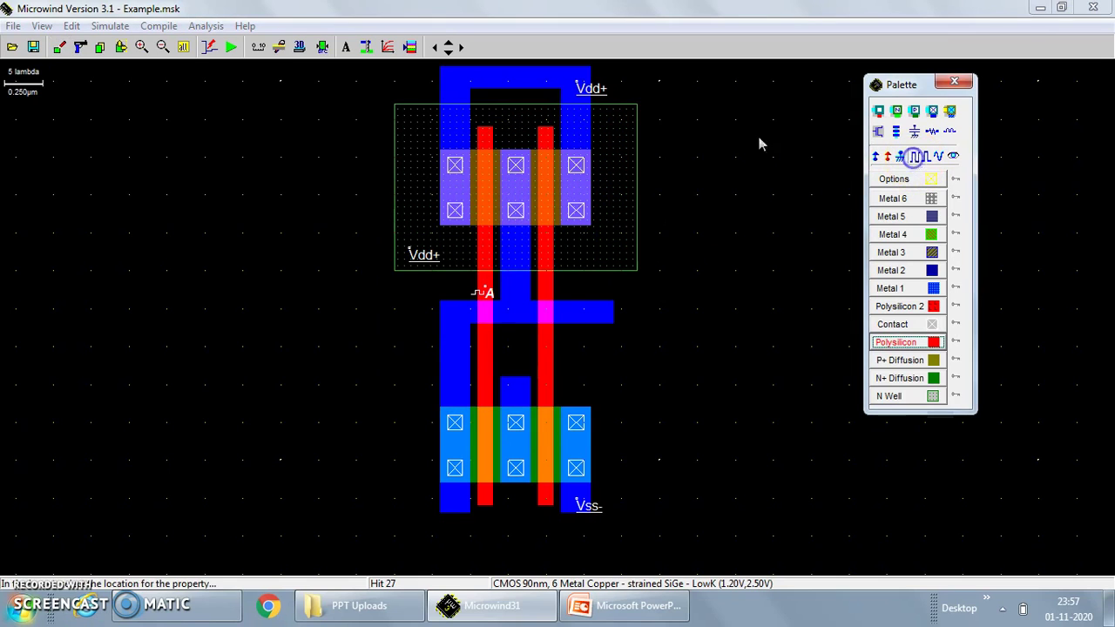
pyautogui.click(545, 293)
pyautogui.moveTo(500, 224); pyautogui.dragTo(448, 237)
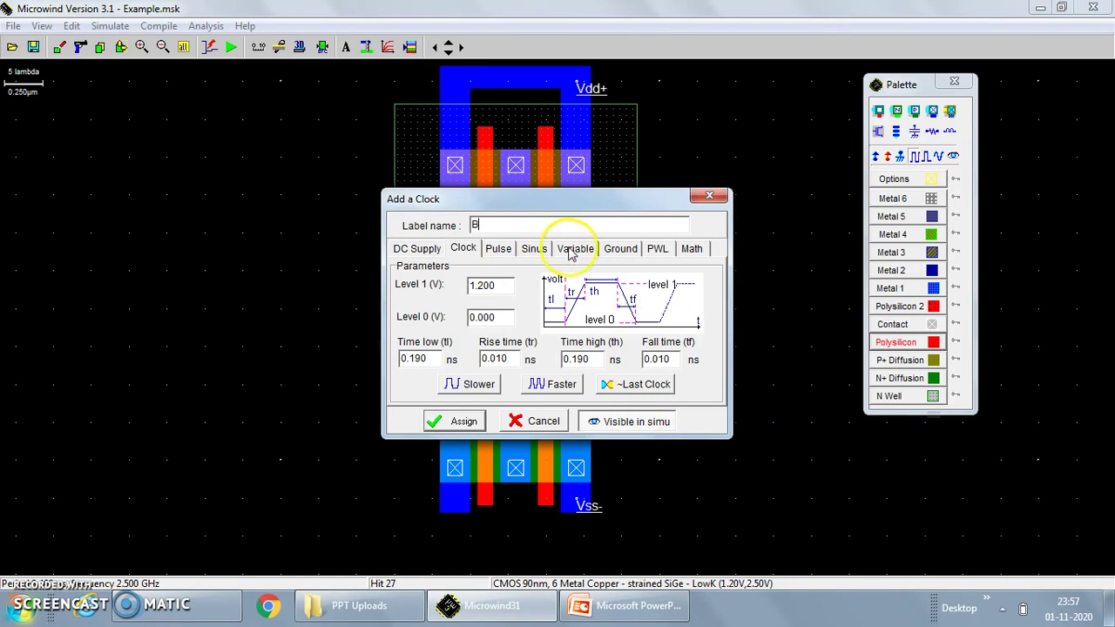
pyautogui.click(456, 420)
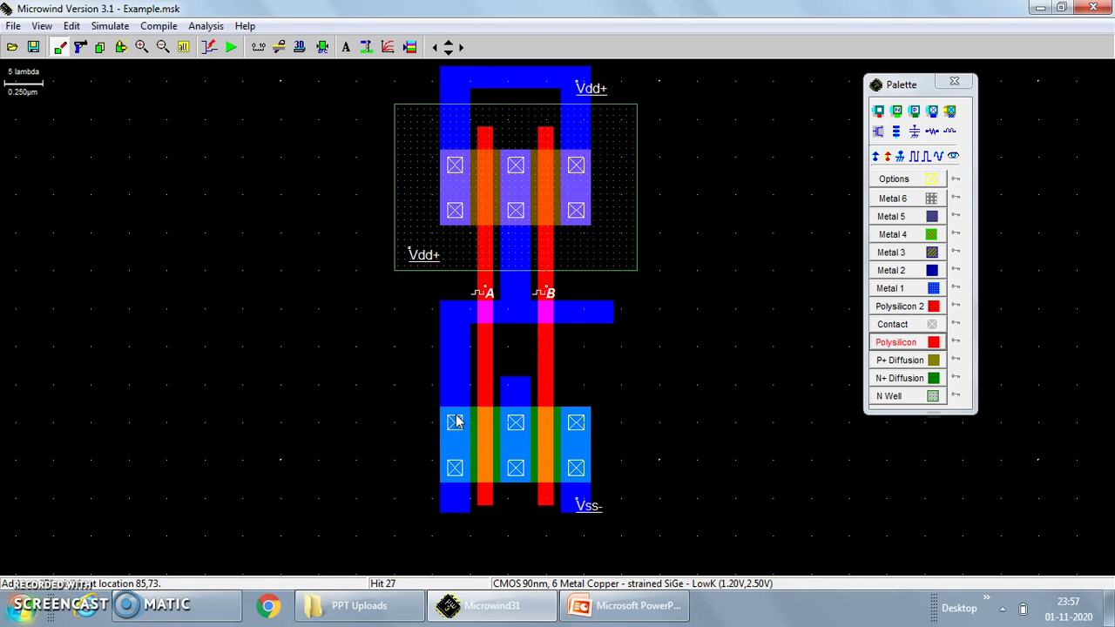
# - Label the right end of the Metal 1 output bar as a visible node named Vout
pyautogui.click(953, 156)
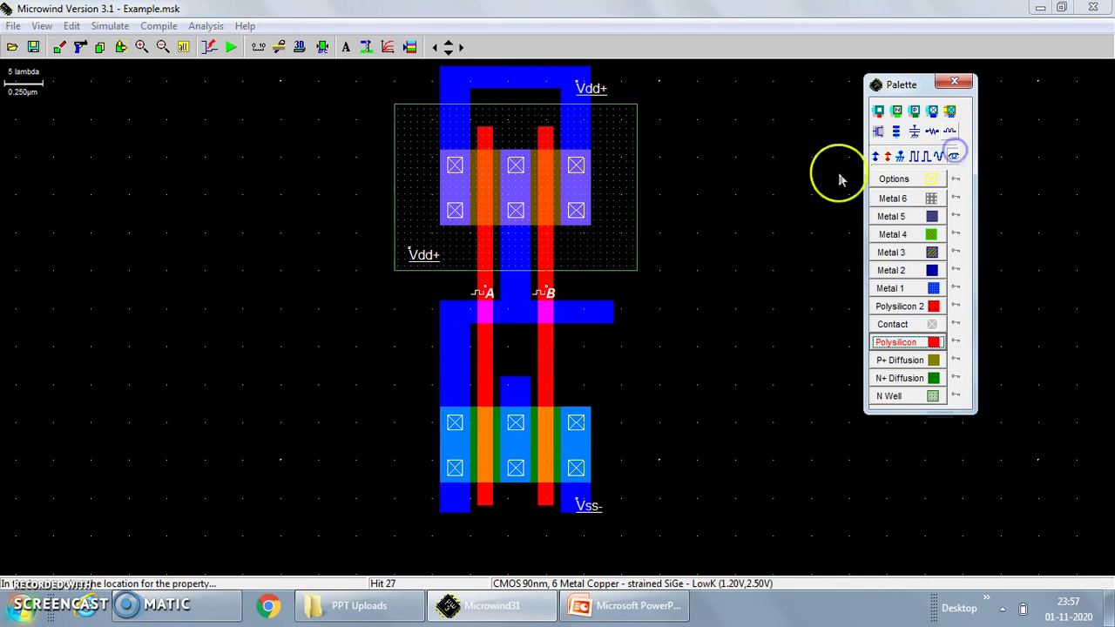
pyautogui.click(600, 316)
pyautogui.click(600, 316)
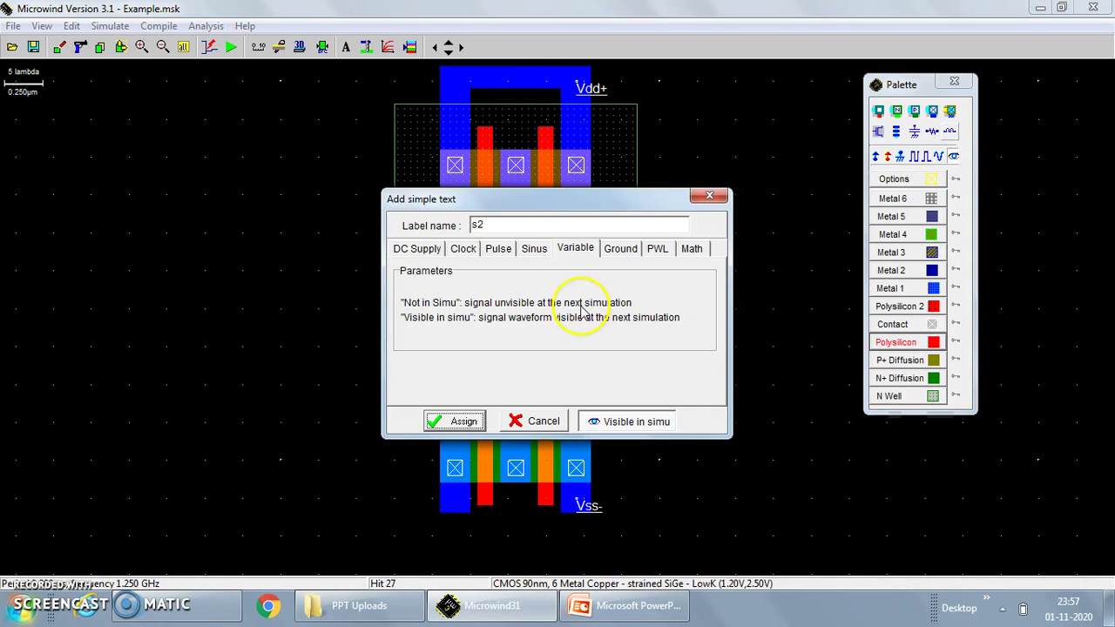
pyautogui.doubleClick(497, 226)
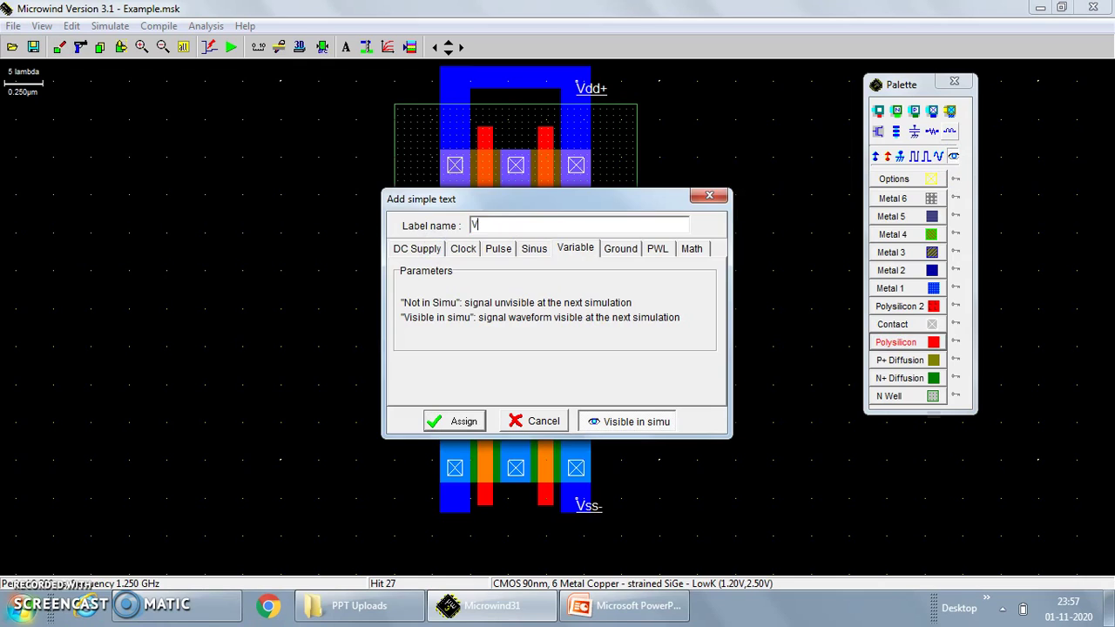
pyautogui.write('Vout')
pyautogui.press('Return')
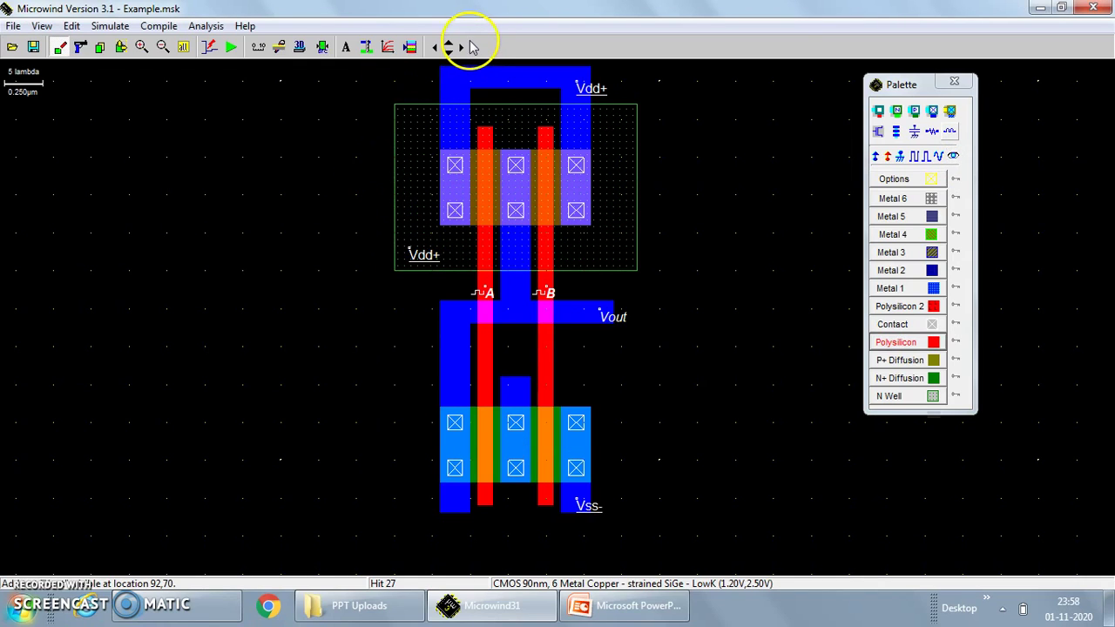
# - Run the design rule check, simulate the layout to view the A, B and Vout waveforms, and close the simulation
pyautogui.click(322, 49)
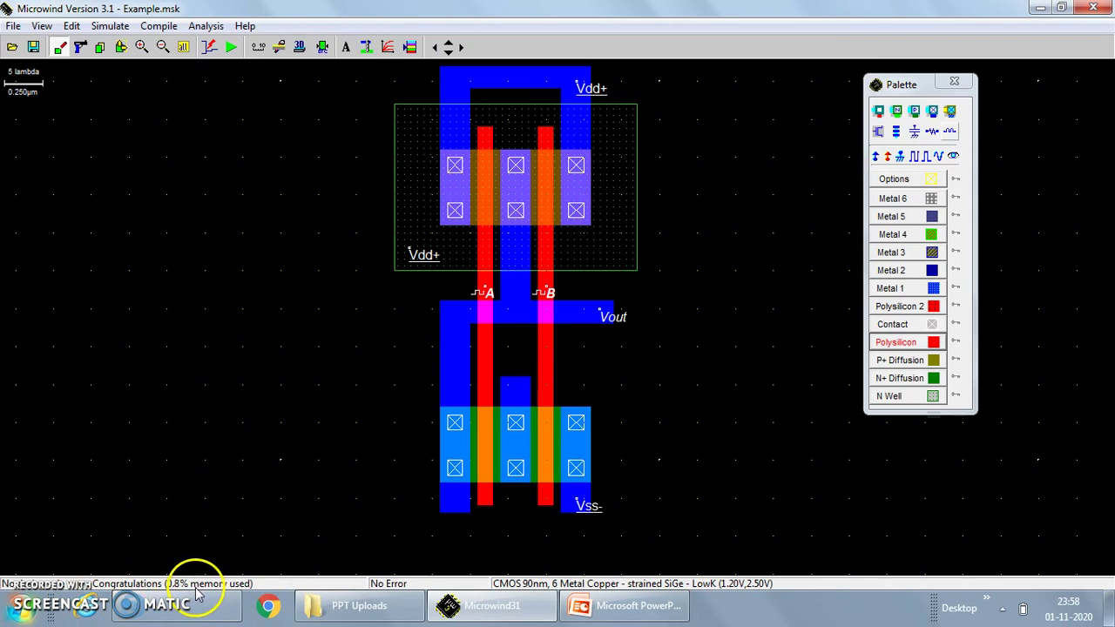
pyautogui.click(230, 47)
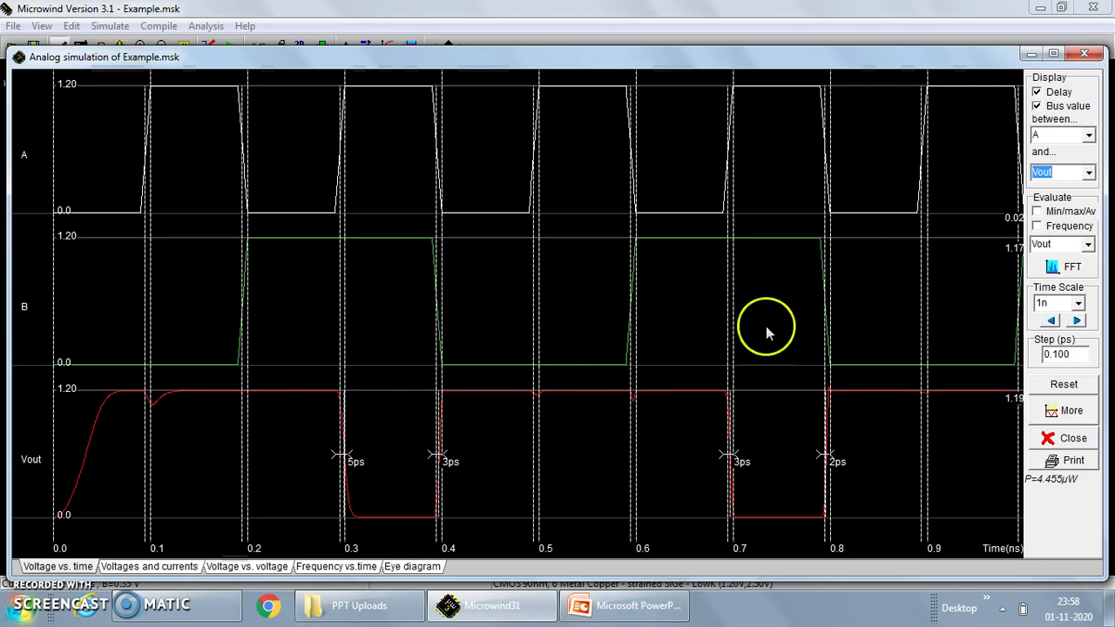
pyautogui.click(1085, 56)
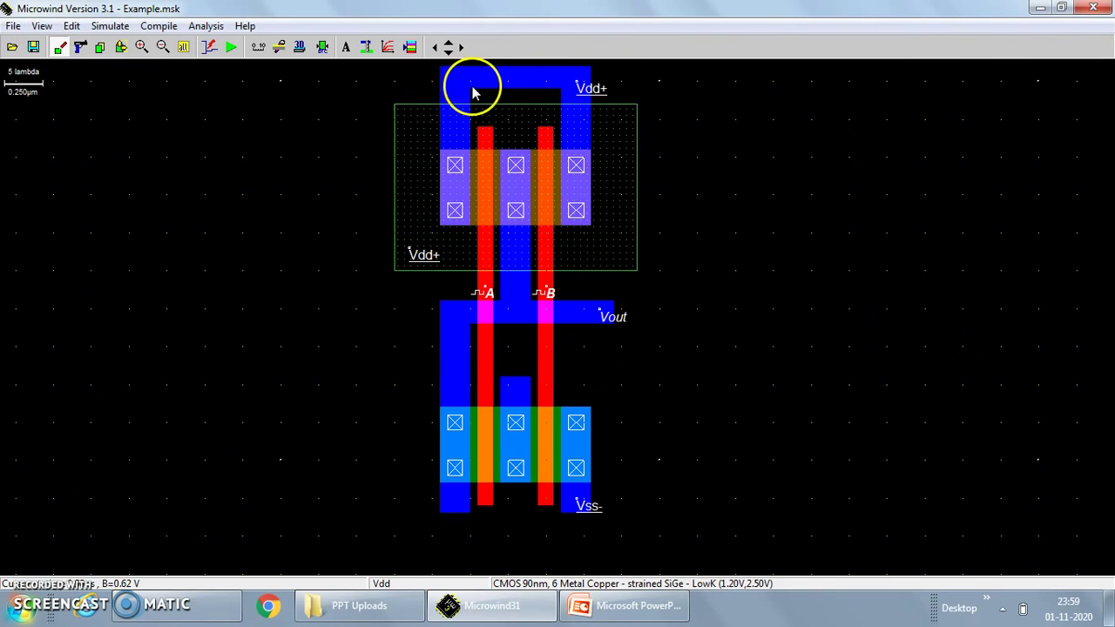
# - Add a 0.01 pF capacitor to ground on the Vout bar and rerun the analog simulation to view its effect
pyautogui.click(408, 47)
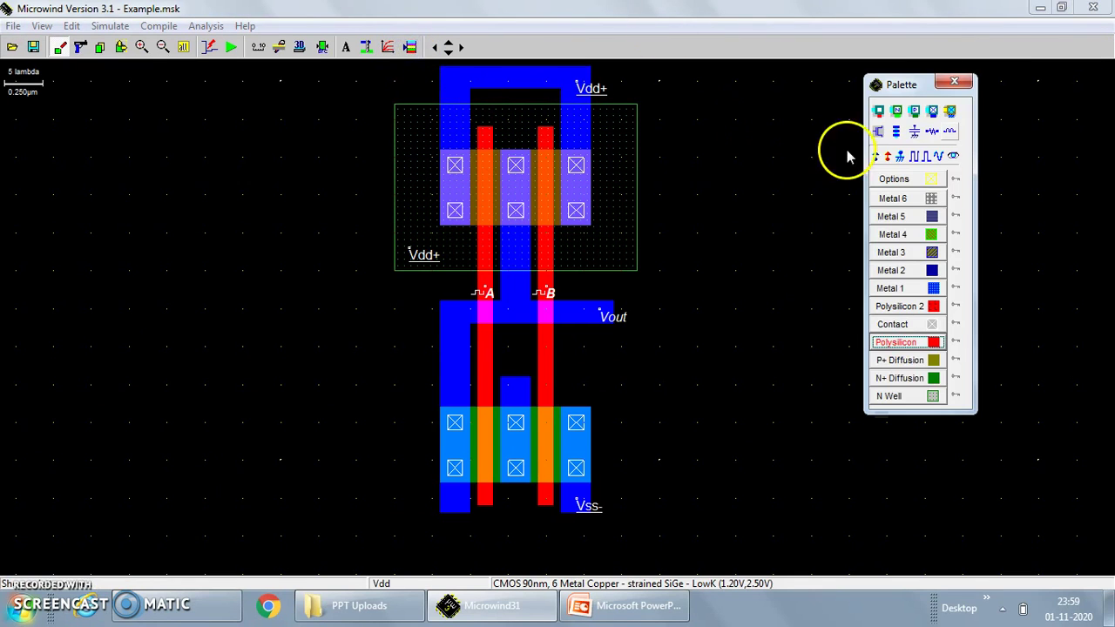
pyautogui.click(916, 132)
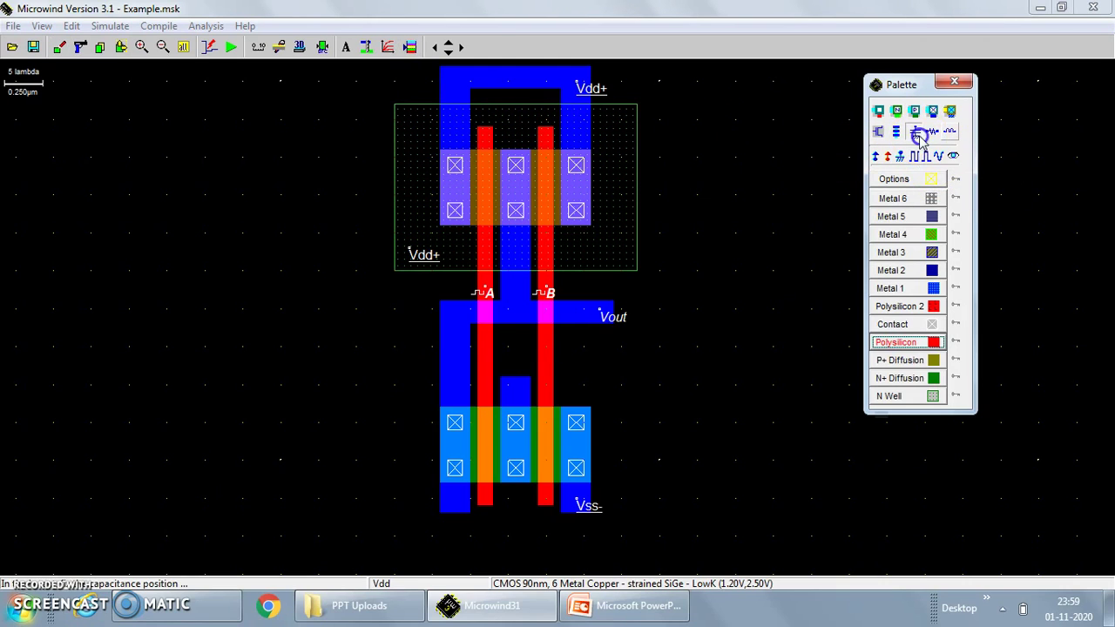
pyautogui.click(580, 324)
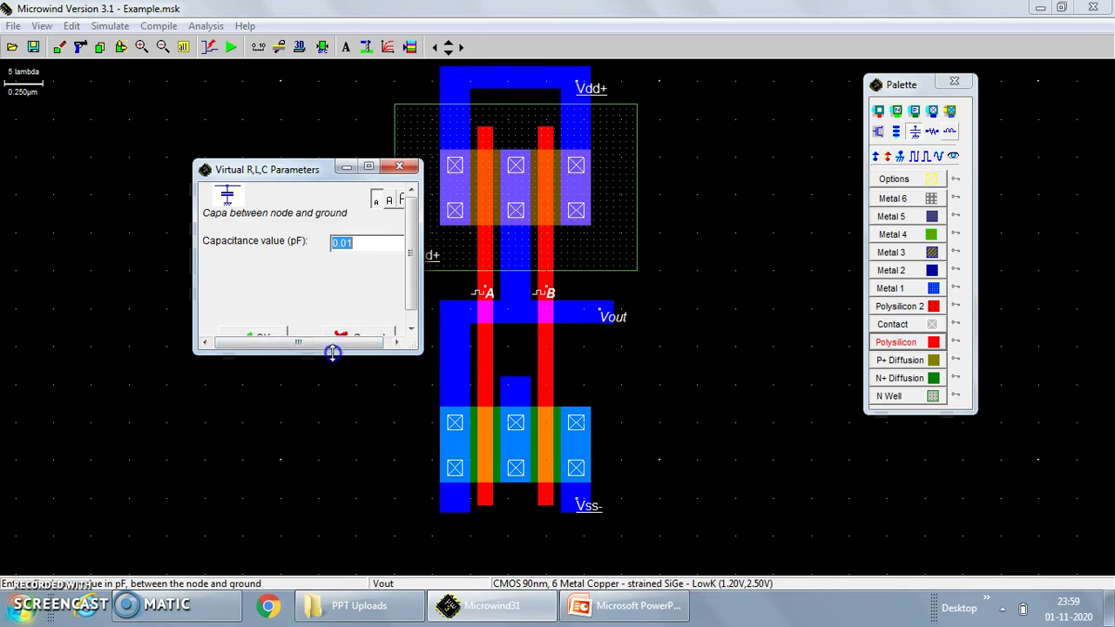
pyautogui.moveTo(330, 349); pyautogui.dragTo(333, 424)
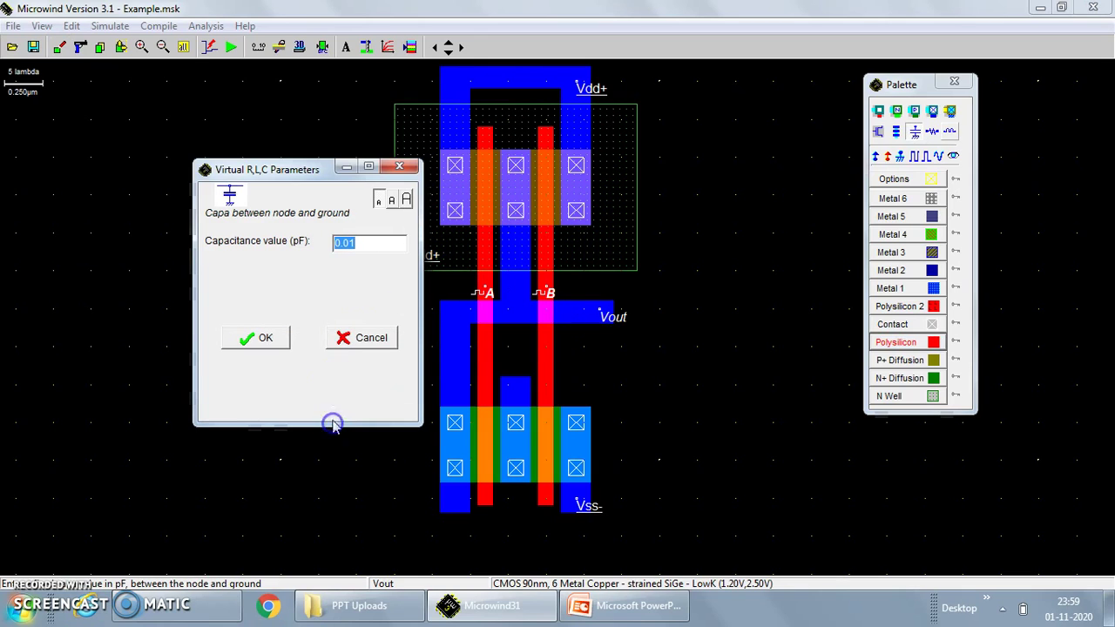
pyautogui.click(266, 338)
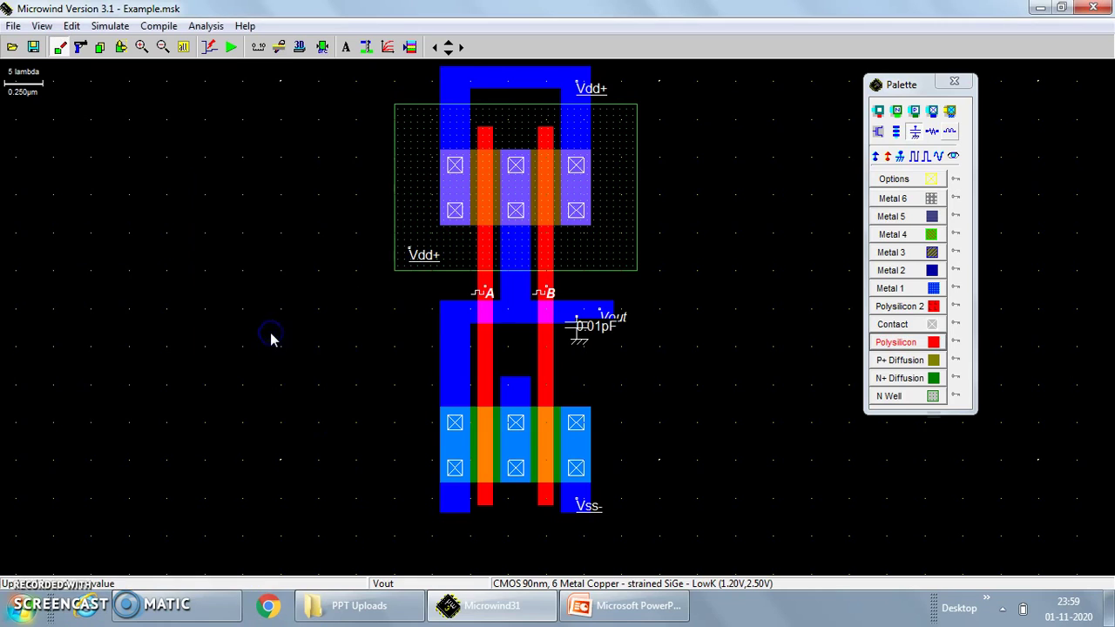
pyautogui.click(230, 47)
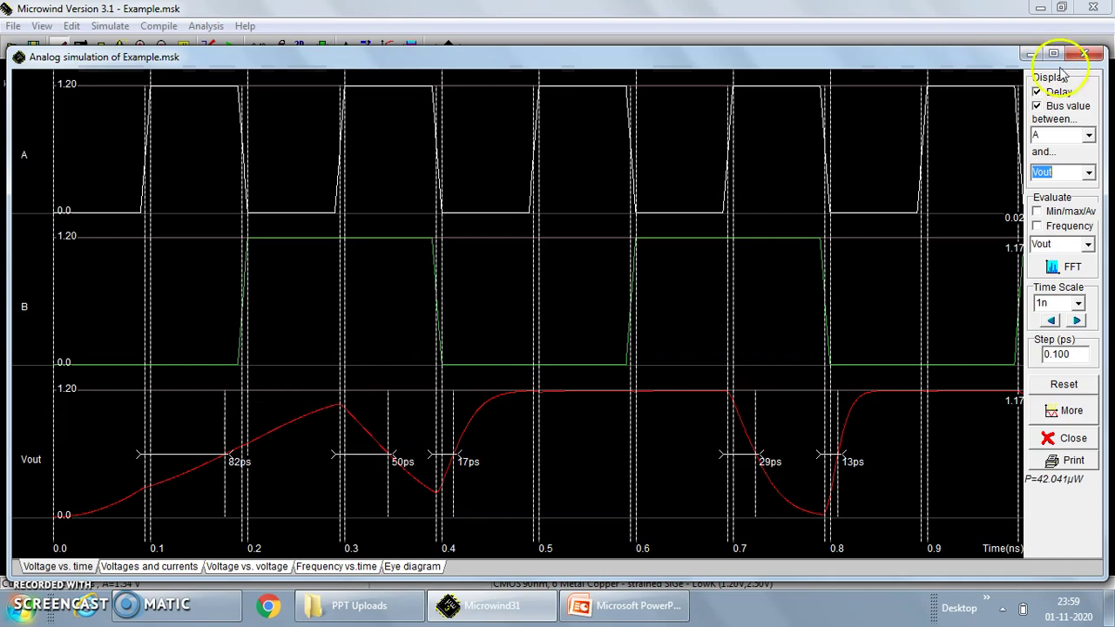
pyautogui.click(1085, 54)
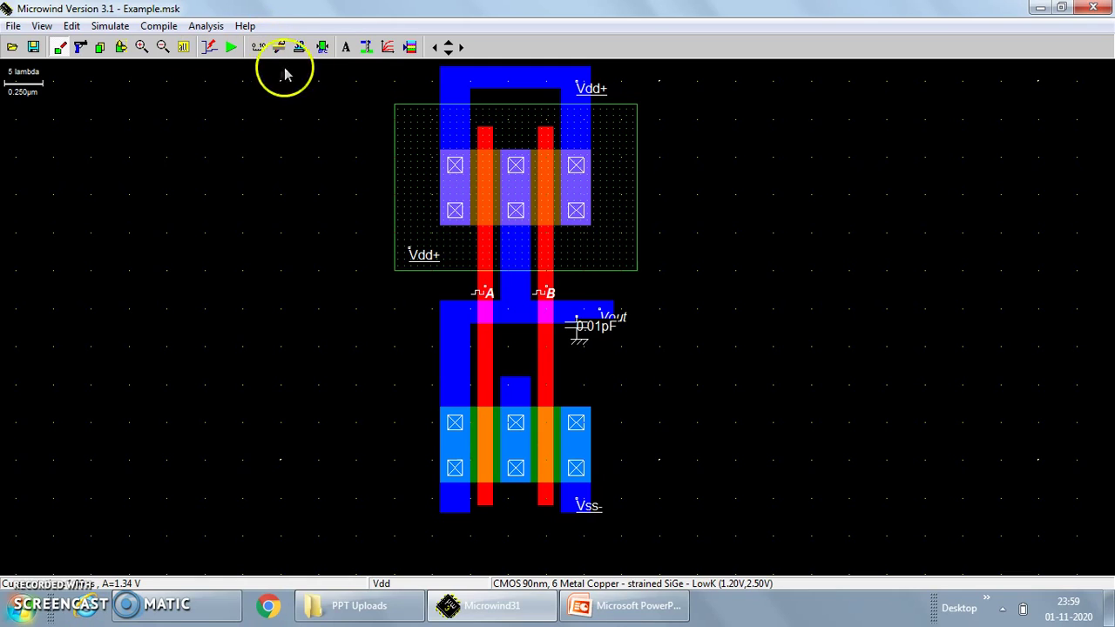
# - Add a text label S on the Metal 1 strip above the left contacts of the upper P-diffusion, marking the source
pyautogui.click(347, 49)
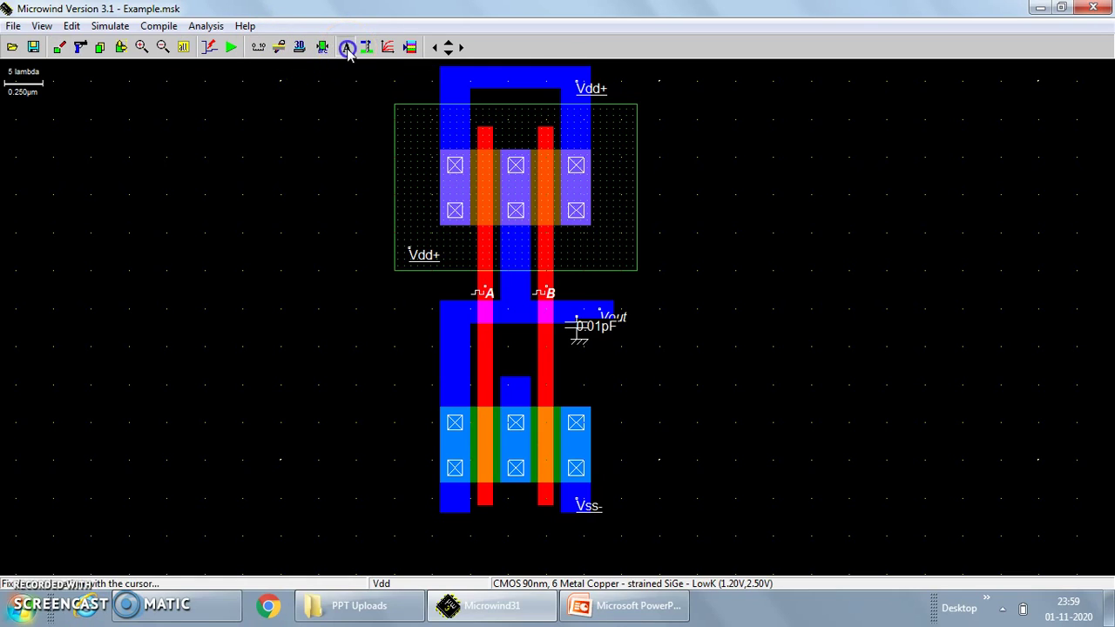
pyautogui.click(456, 144)
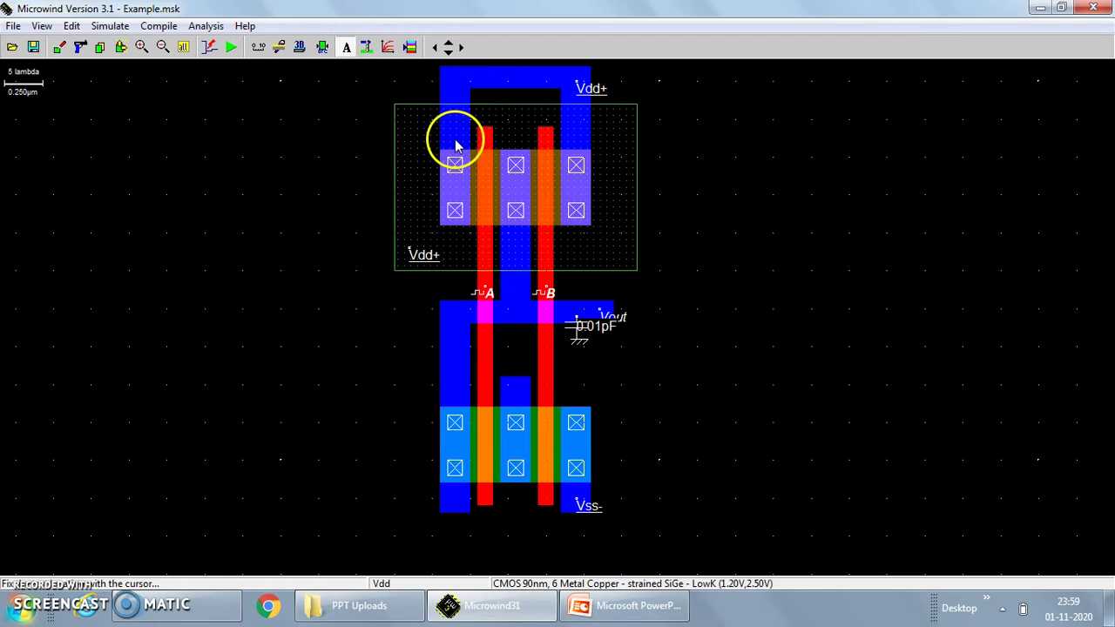
pyautogui.click(504, 223)
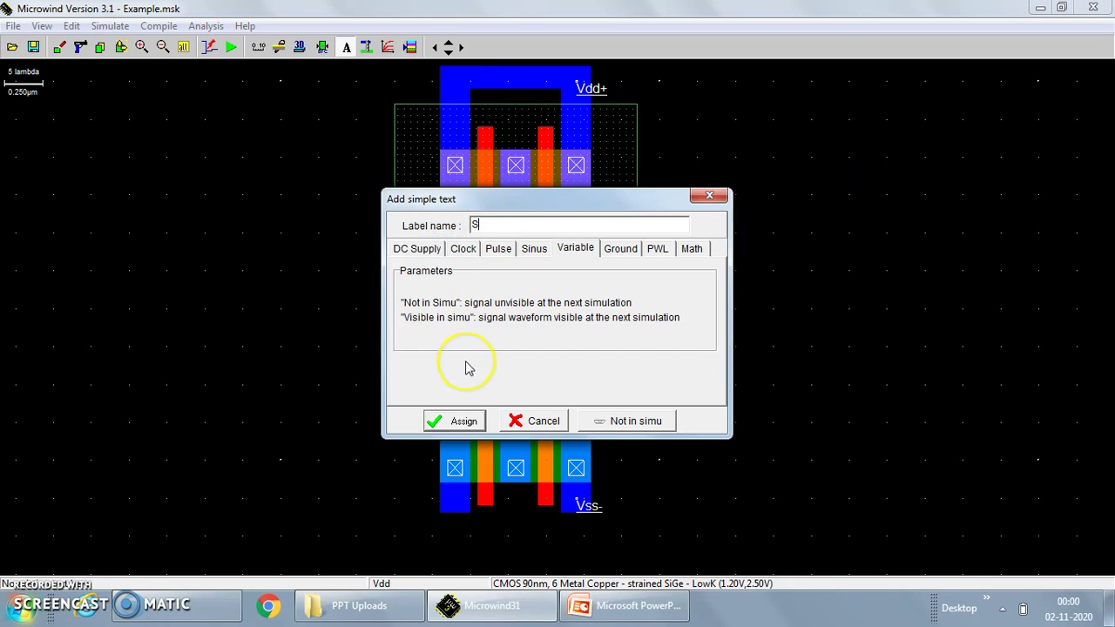
pyautogui.press('Return')
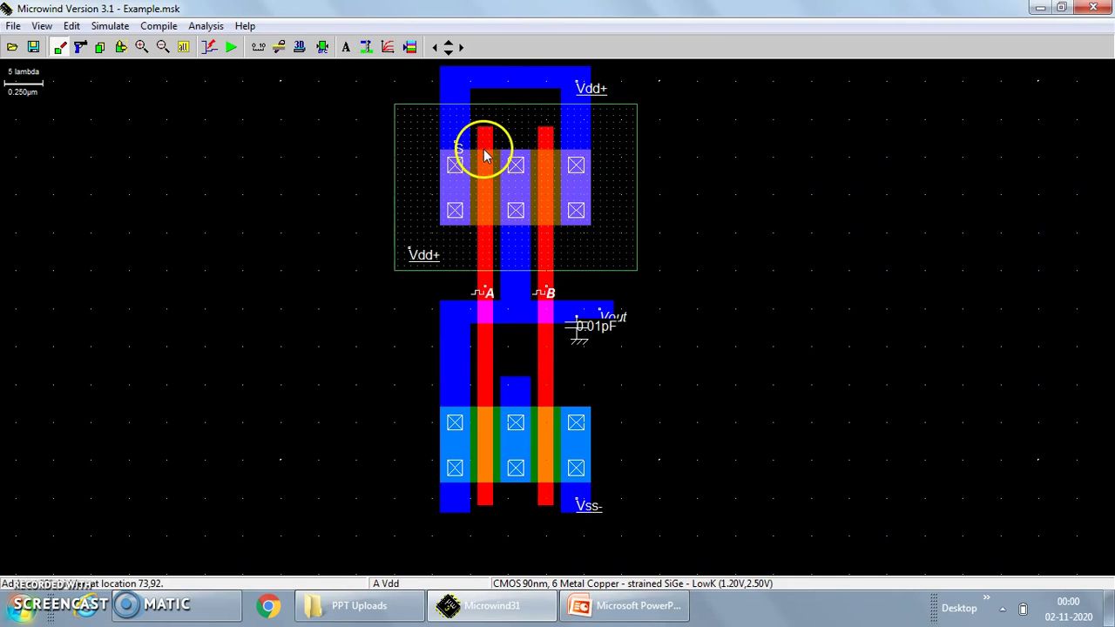
# - Add a text label G on the left polysilicon gate where it crosses the upper P-diffusion
pyautogui.click(347, 49)
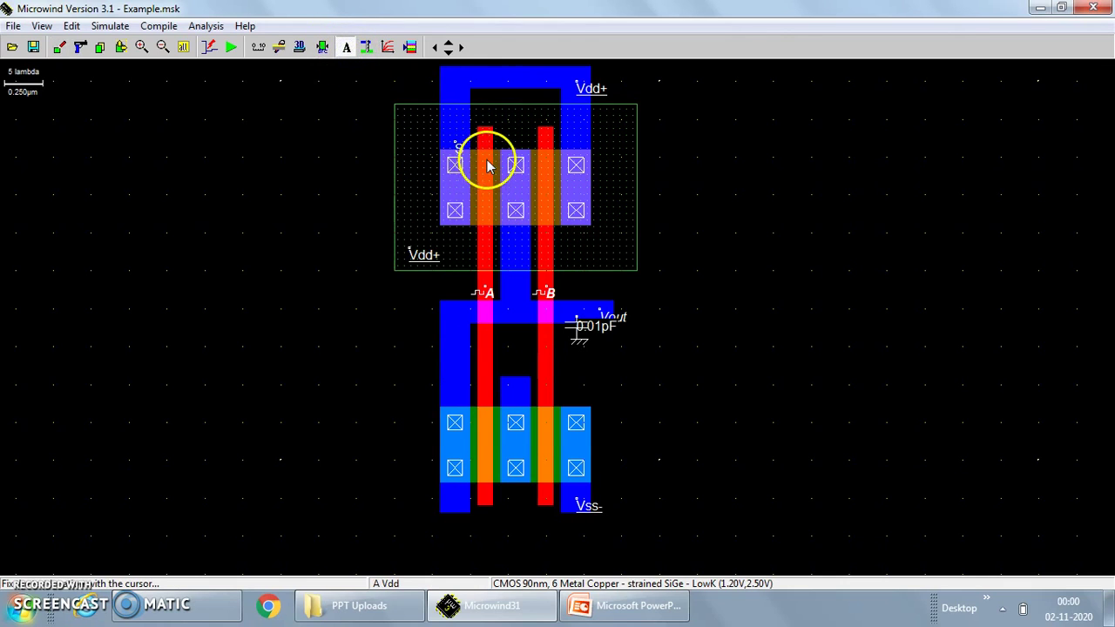
pyautogui.click(486, 163)
pyautogui.click(503, 221)
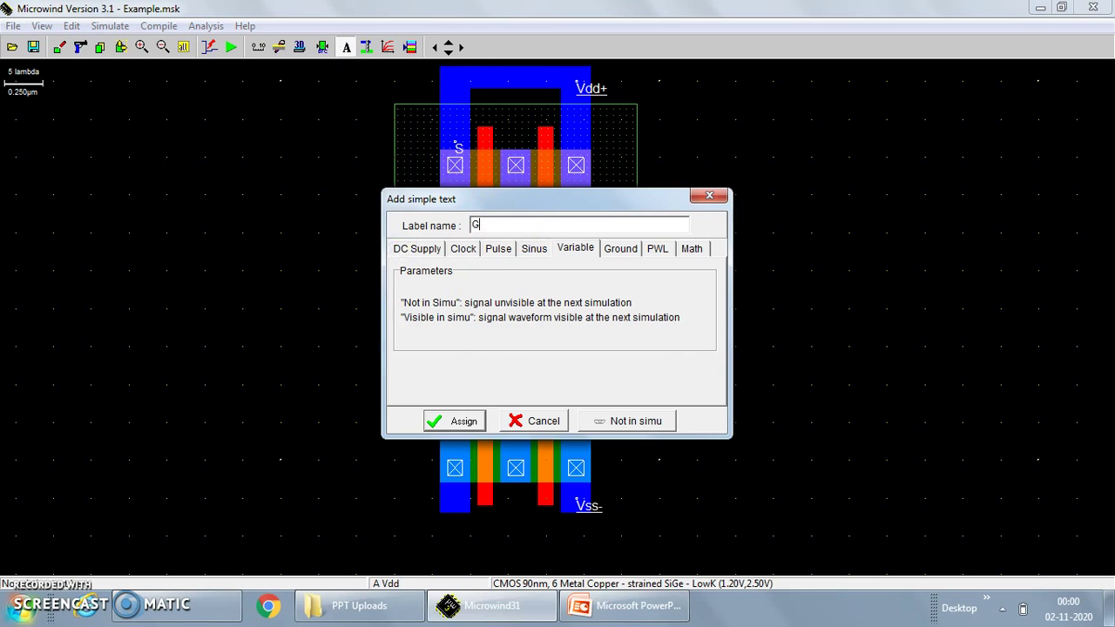
pyautogui.write('G')
pyautogui.press('Return')
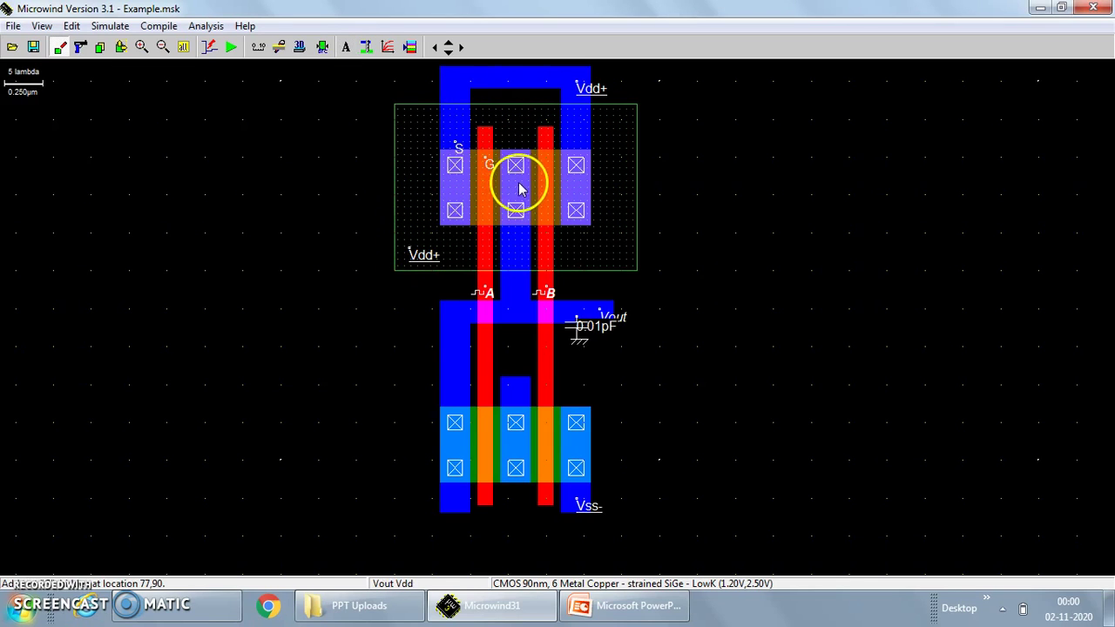
# - Add a text label D between the two middle contacts of the upper P-diffusion, marking the left transistor's drain
pyautogui.click(346, 49)
pyautogui.click(515, 169)
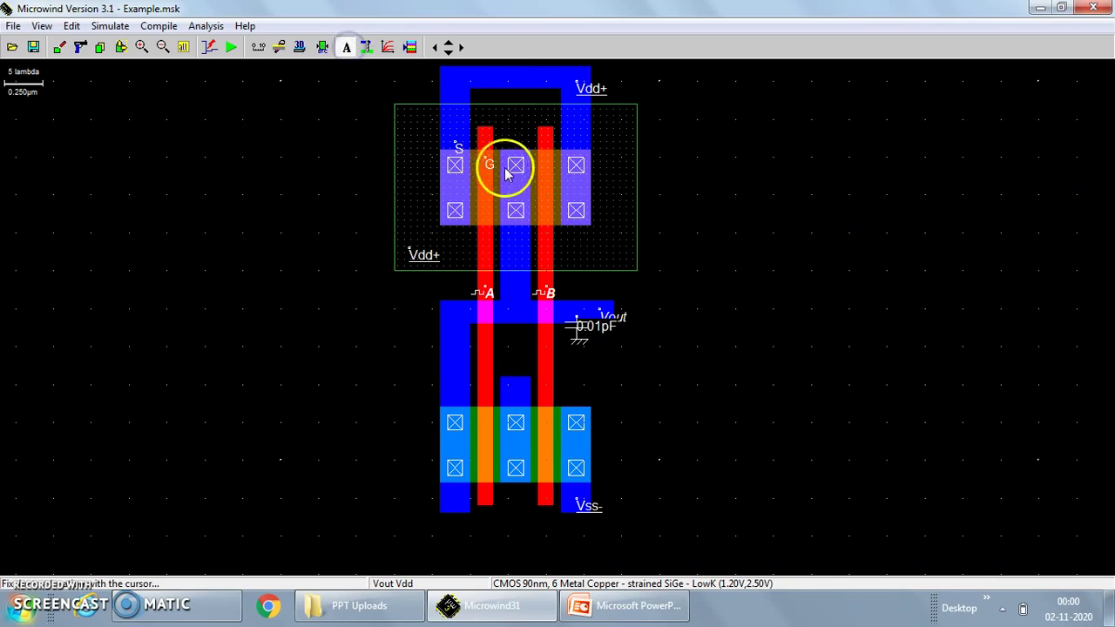
pyautogui.doubleClick(493, 226)
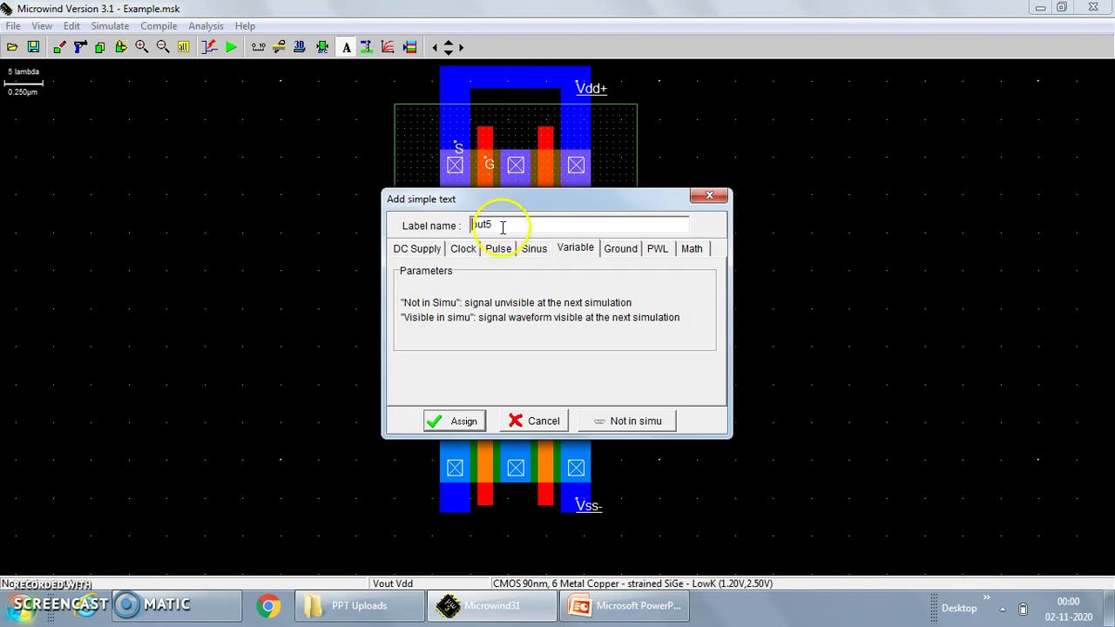
pyautogui.write('D')
pyautogui.press('Return')
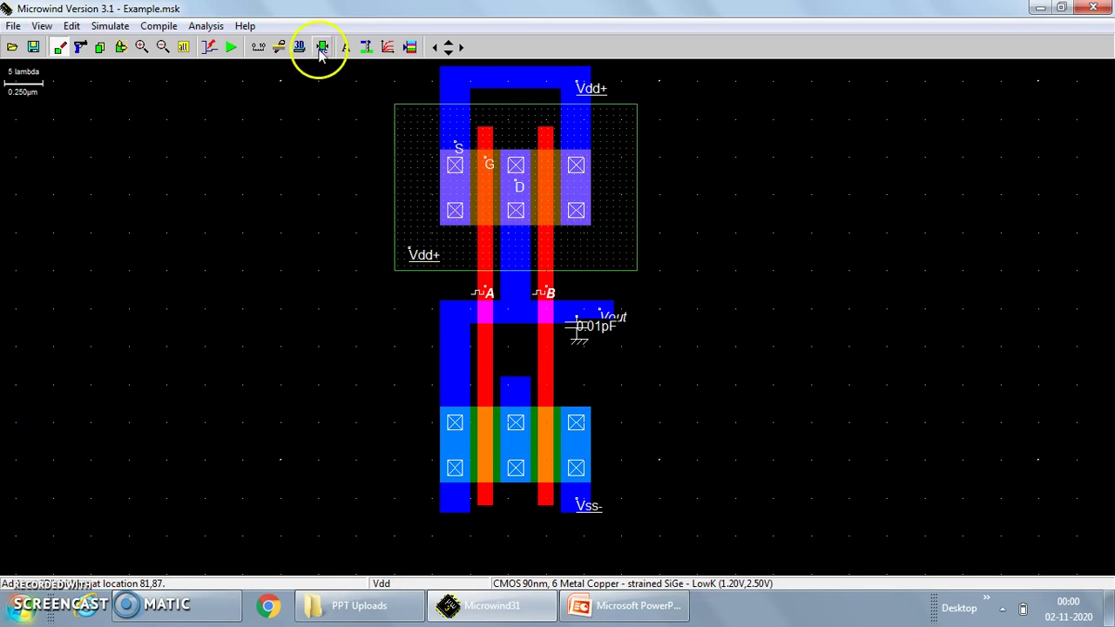
# - Label the right PMOS transistor's drain D beside the lower middle contact and its polysilicon gate G near the diffusion's lower edge
pyautogui.click(346, 47)
pyautogui.click(523, 222)
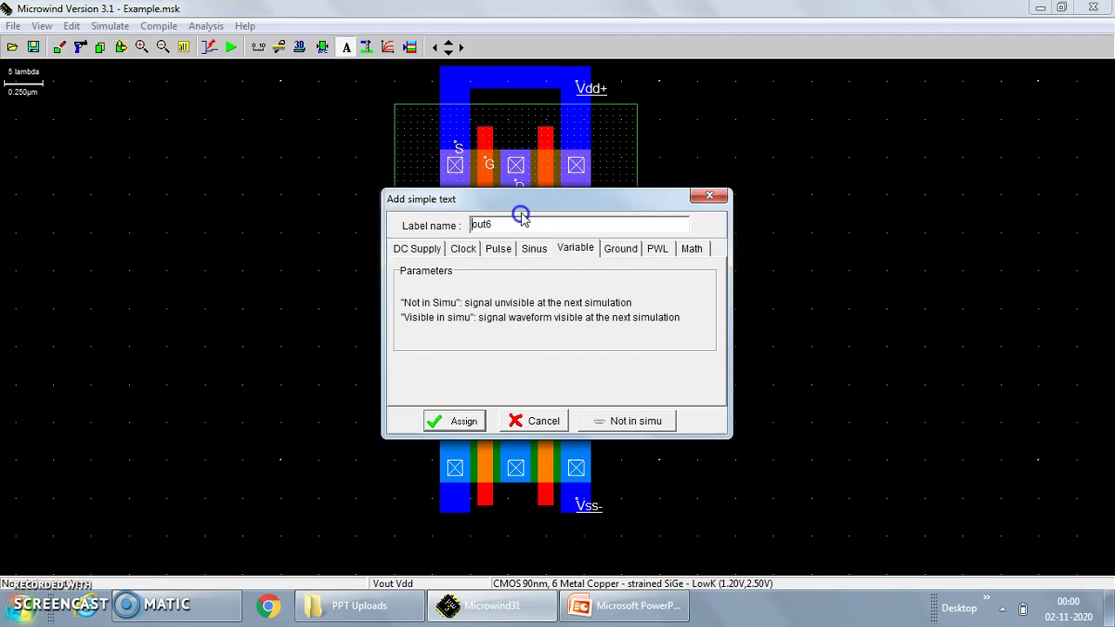
pyautogui.moveTo(497, 226); pyautogui.dragTo(427, 242)
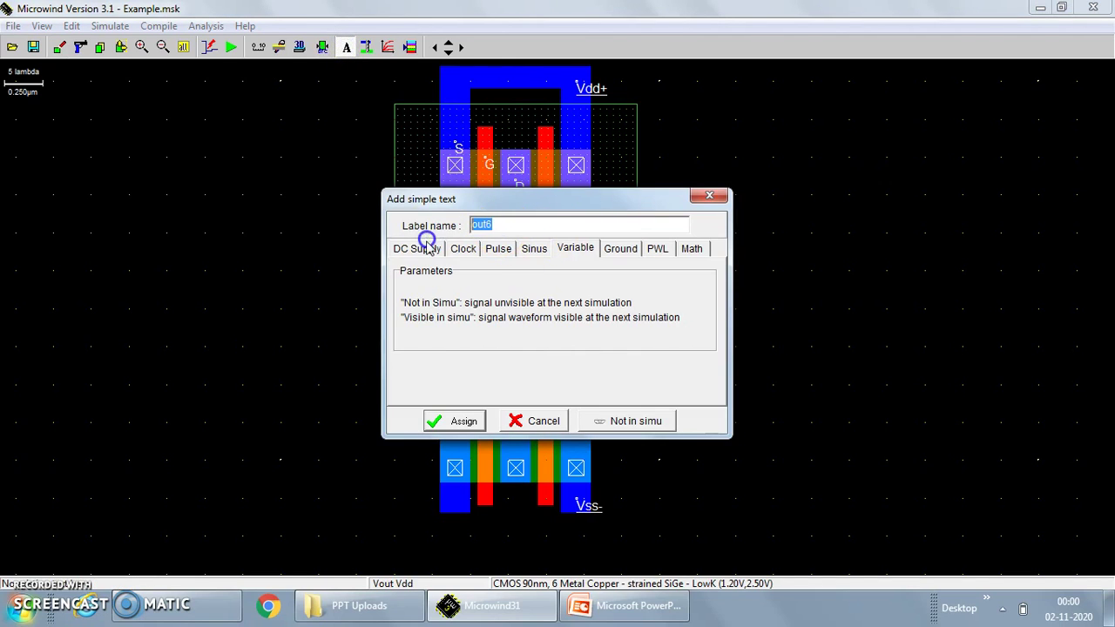
pyautogui.press('Return')
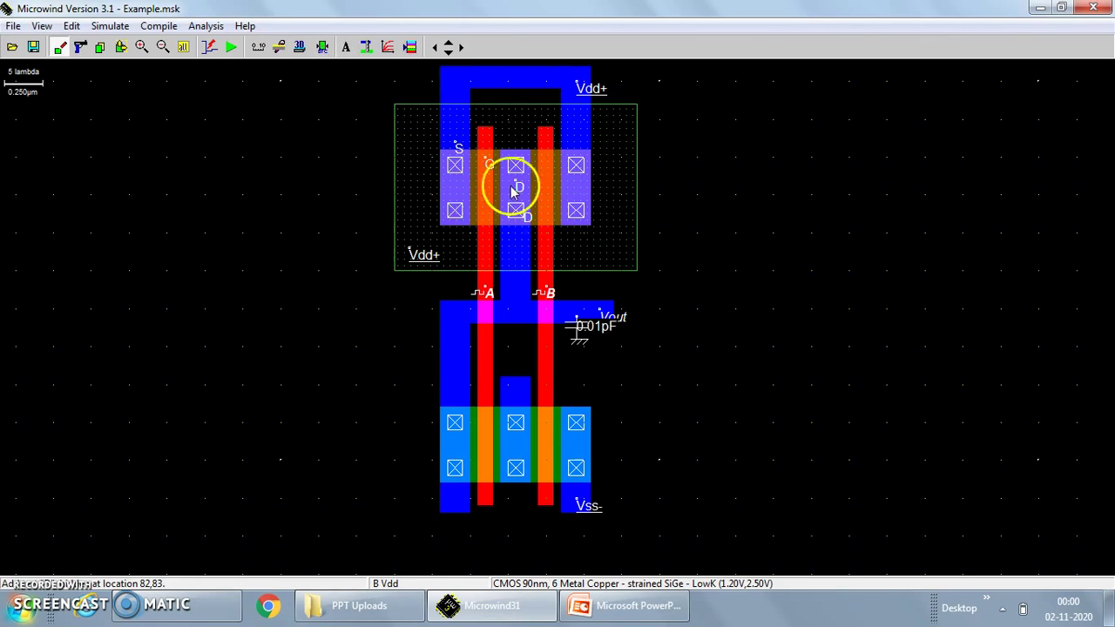
pyautogui.click(345, 47)
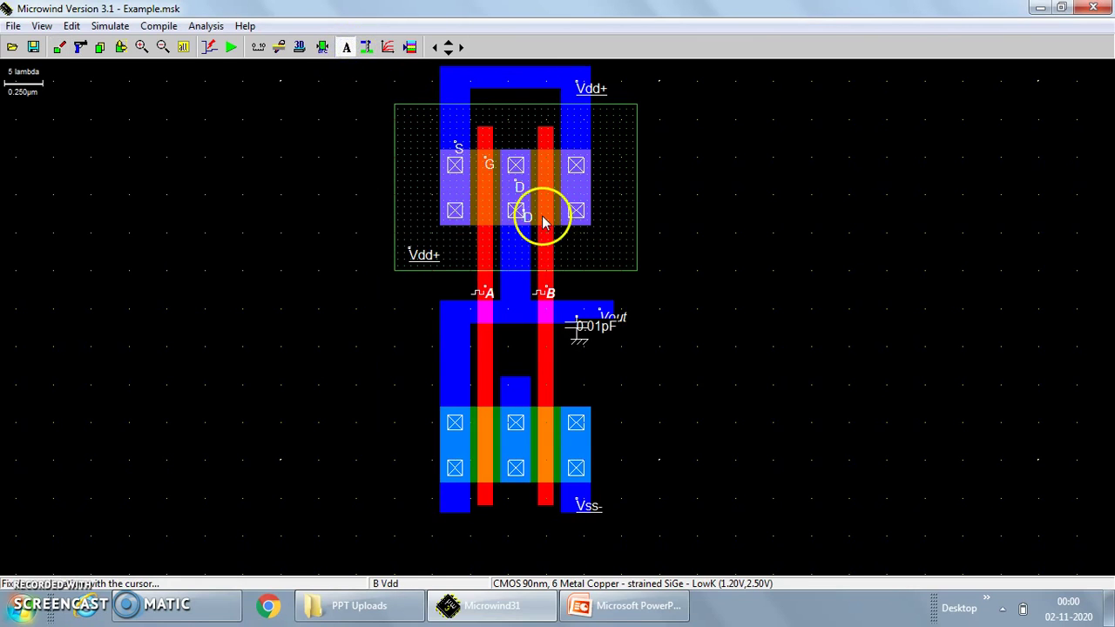
pyautogui.click(543, 220)
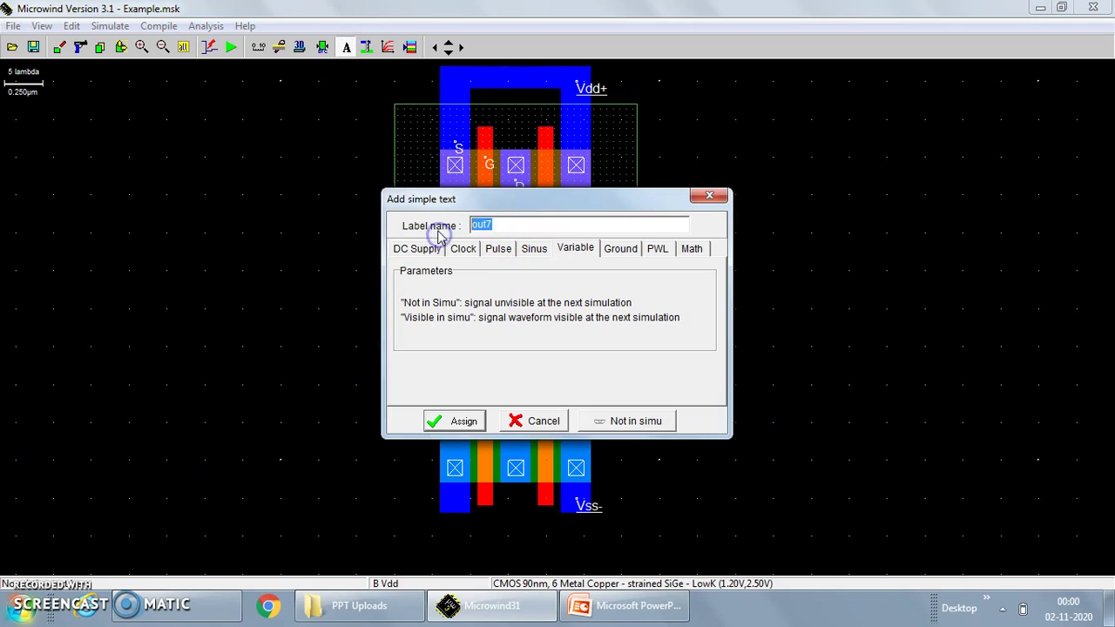
pyautogui.press('Return')
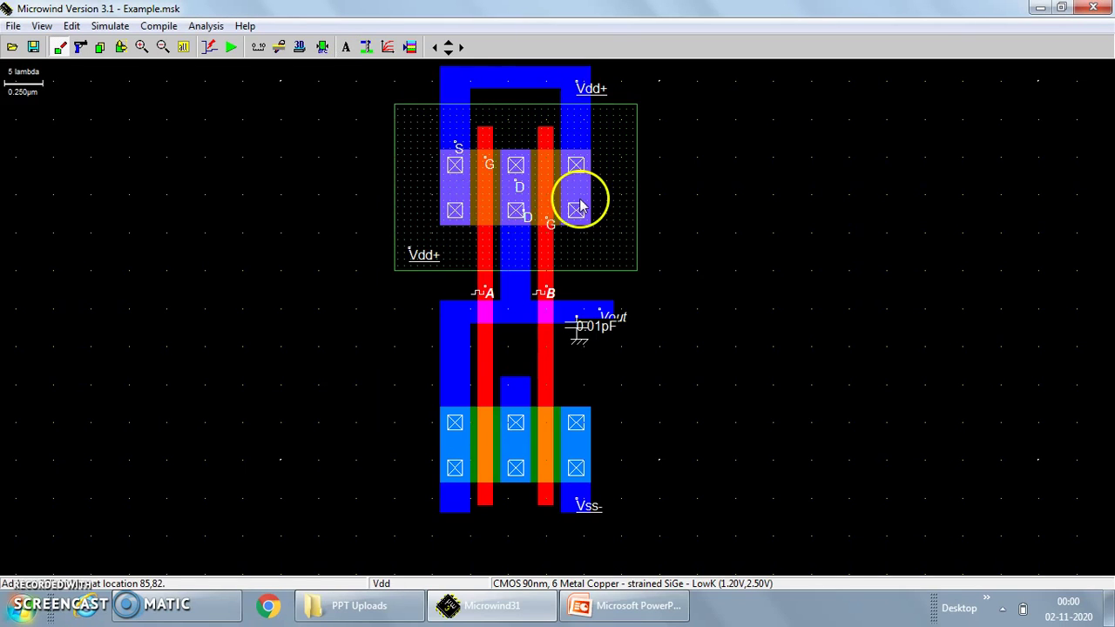
# - Add a text label S at the lower right contact of the upper P-diffusion, marking the right transistor's source
pyautogui.click(346, 47)
pyautogui.click(576, 213)
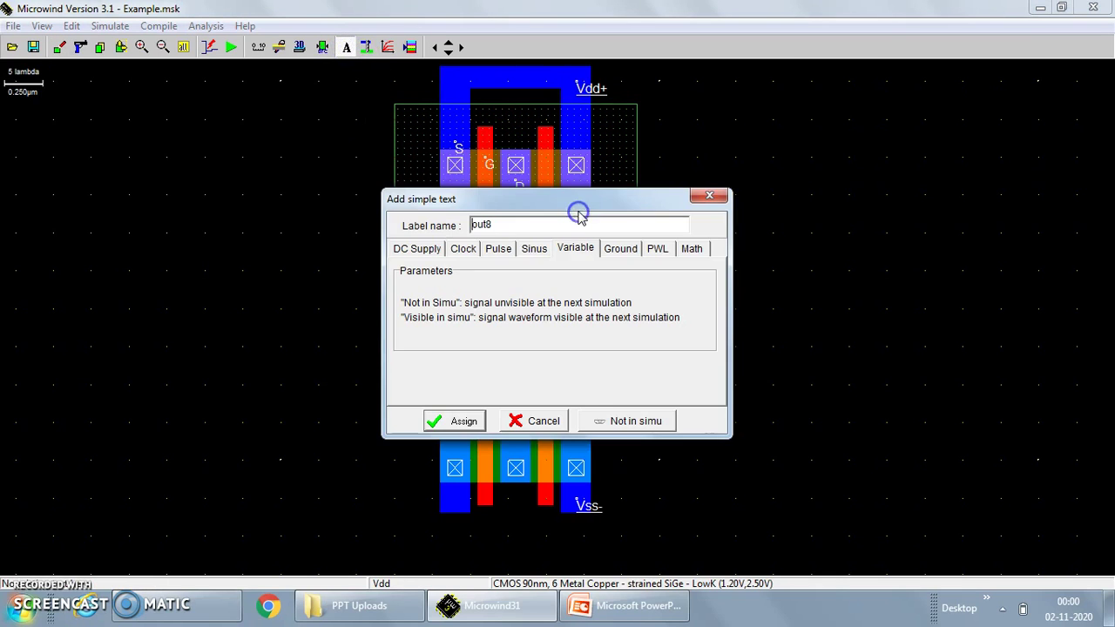
pyautogui.click(519, 227)
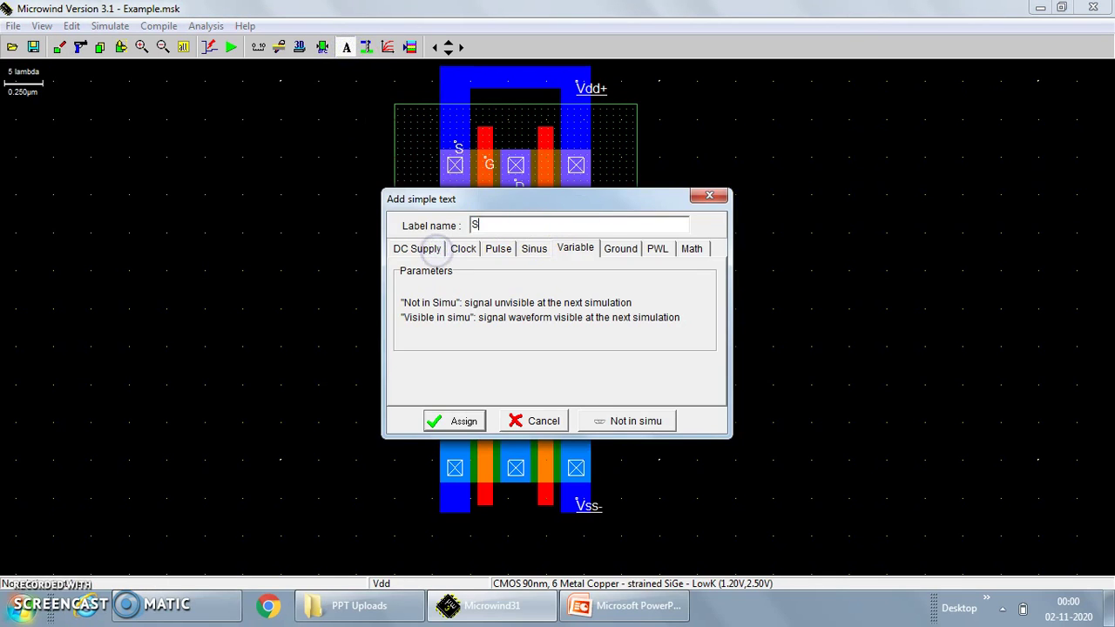
pyautogui.write('S')
pyautogui.press('Return')
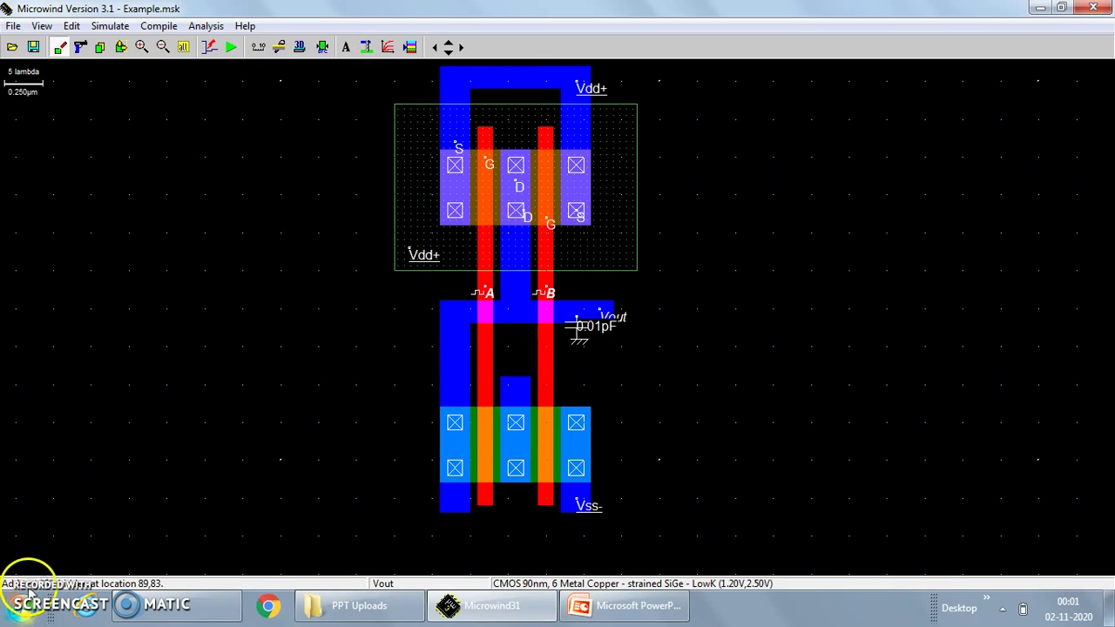
# - Add a text label D on the left Metal 1 strip just below the lower N-diffusion
pyautogui.click(346, 47)
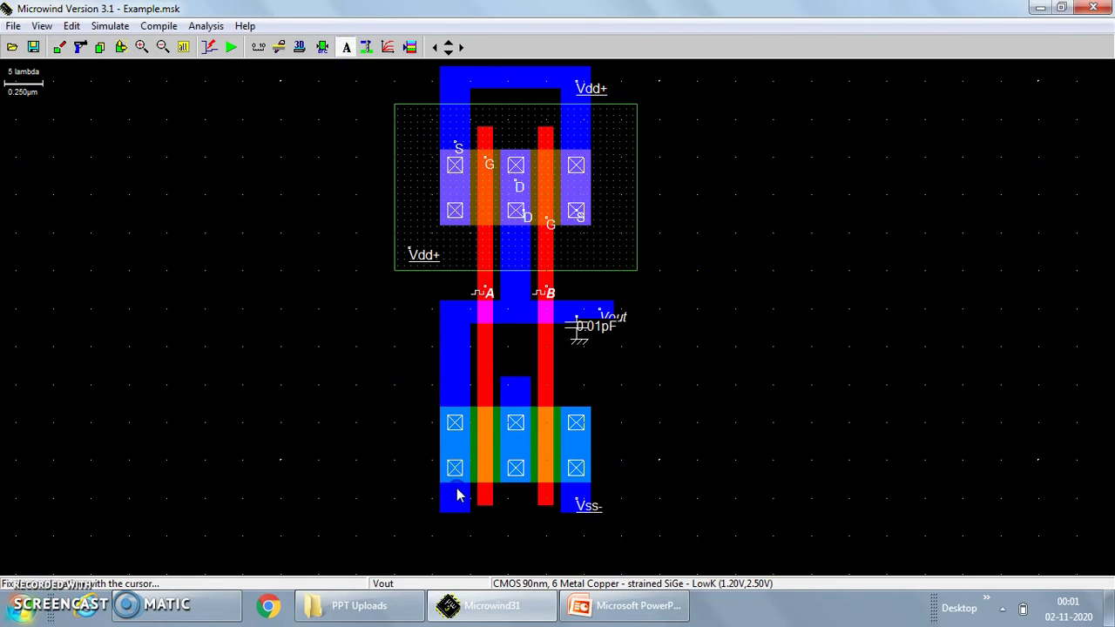
pyautogui.click(458, 494)
pyautogui.moveTo(494, 225); pyautogui.dragTo(421, 242)
pyautogui.press('Return')
pyautogui.click(564, 356)
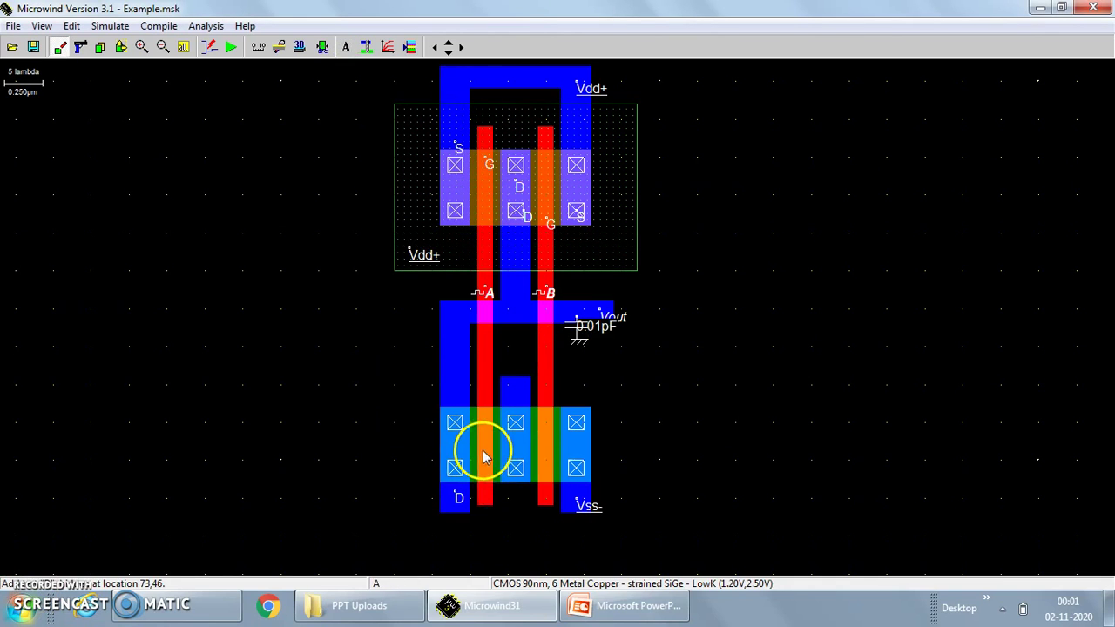
# - Add a text label S at the lower middle contact of the N-diffusion, marking the left NMOS transistor's source
pyautogui.click(346, 47)
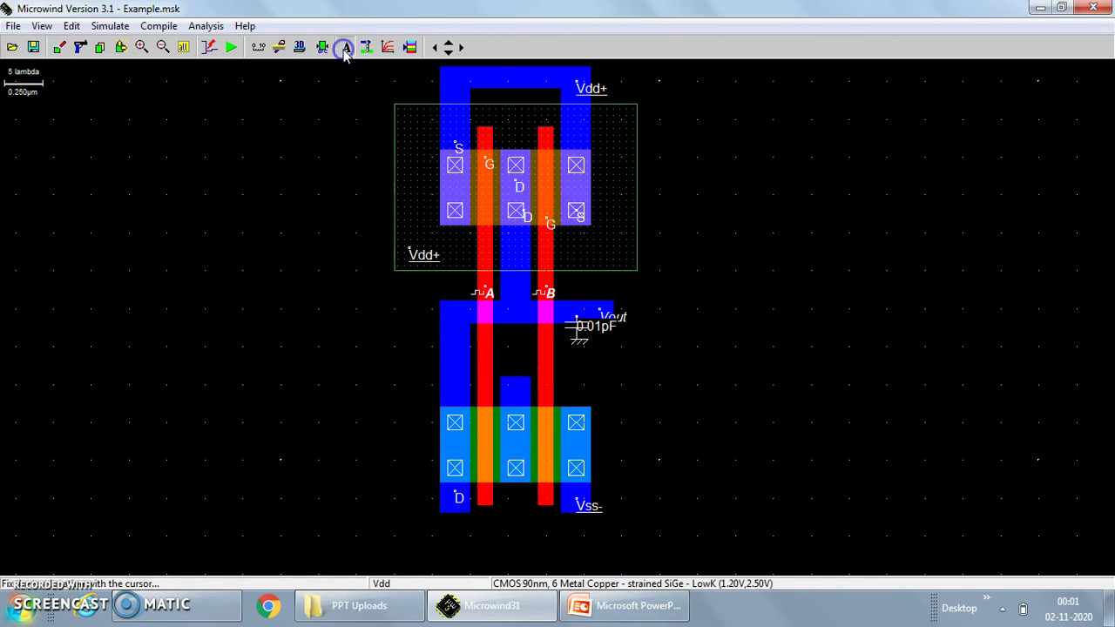
pyautogui.click(514, 462)
pyautogui.write('Vdd')
pyautogui.press('Return')
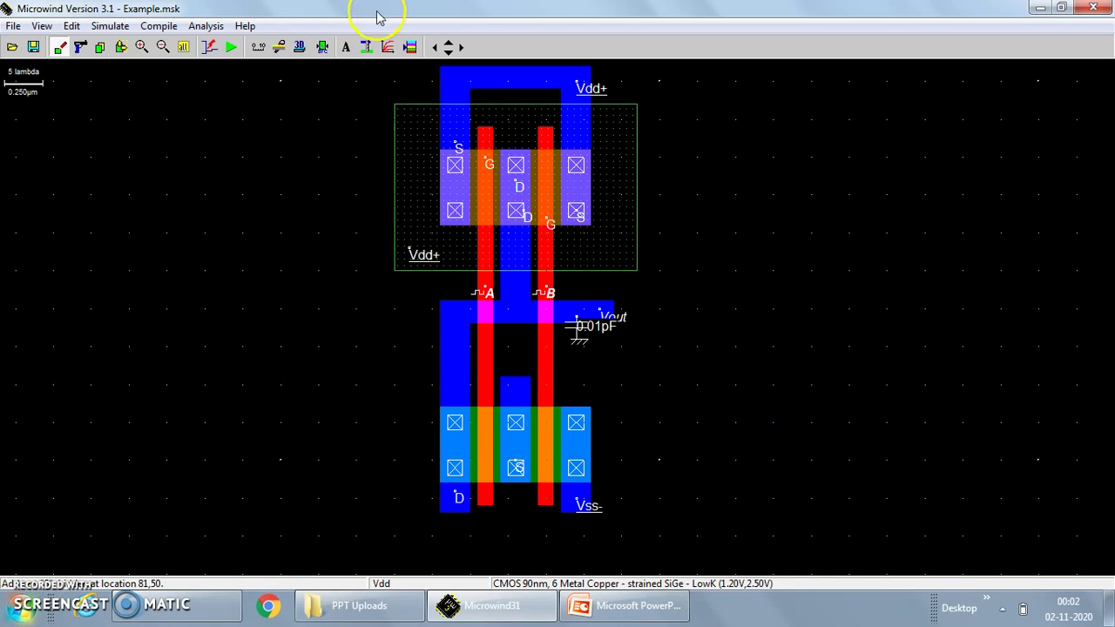
# - Add a text label D between the two middle contacts of the N-diffusion, just above the S label
pyautogui.click(362, 50)
pyautogui.click(345, 49)
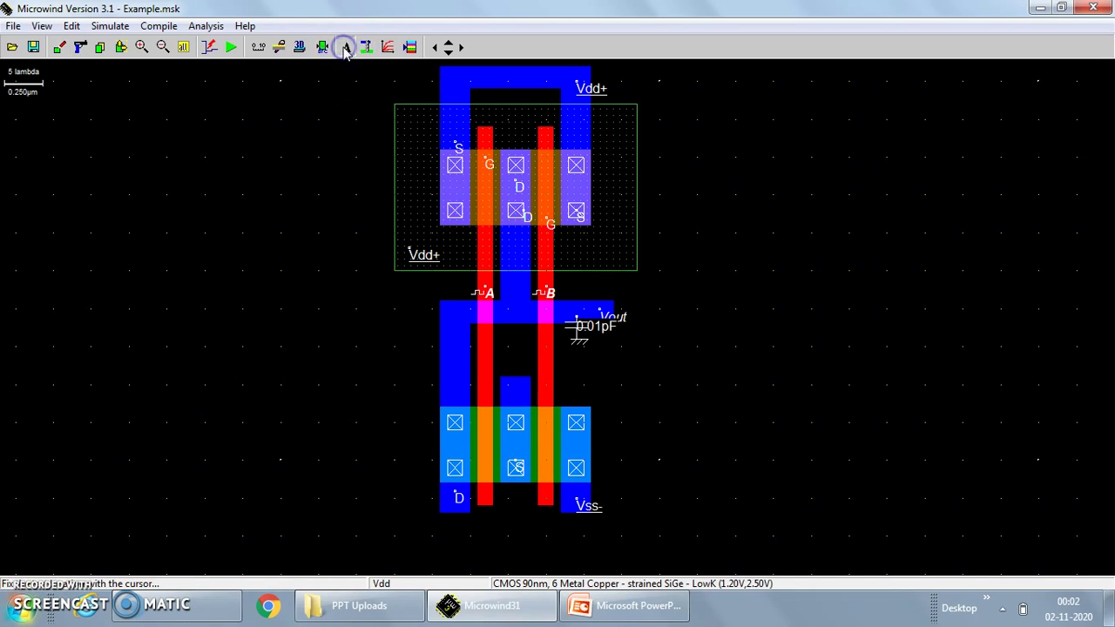
pyautogui.click(515, 449)
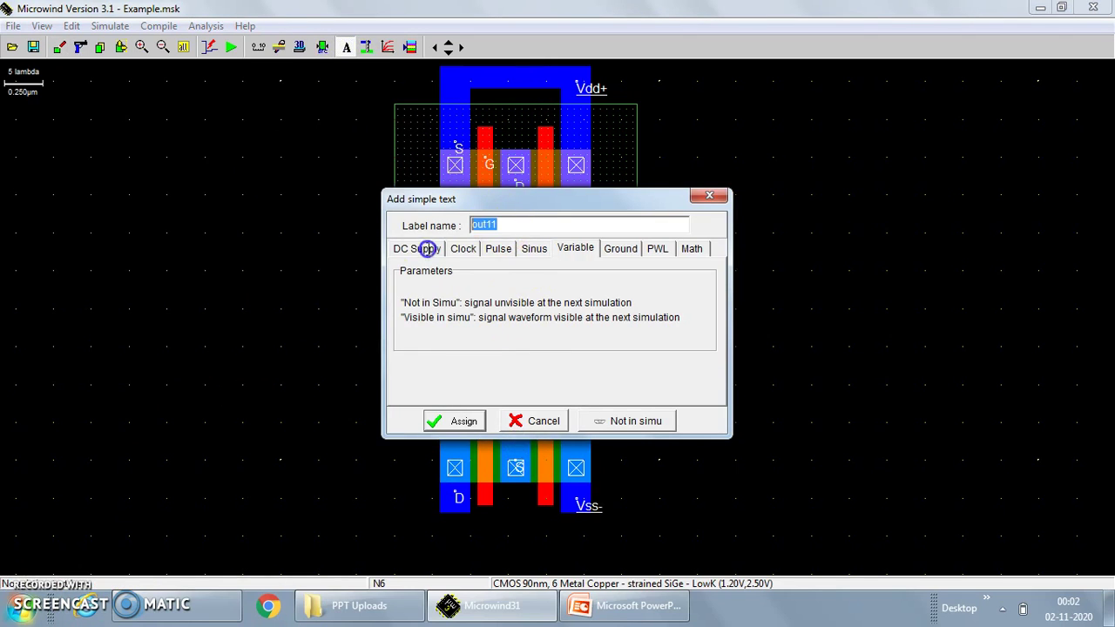
pyautogui.write('D')
pyautogui.press('Return')
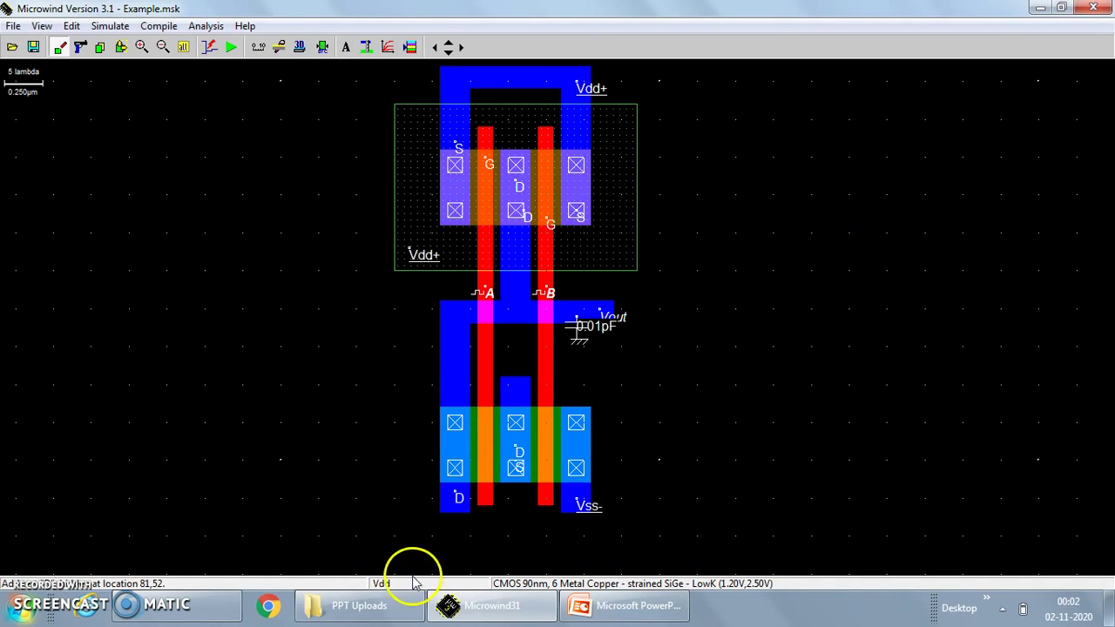